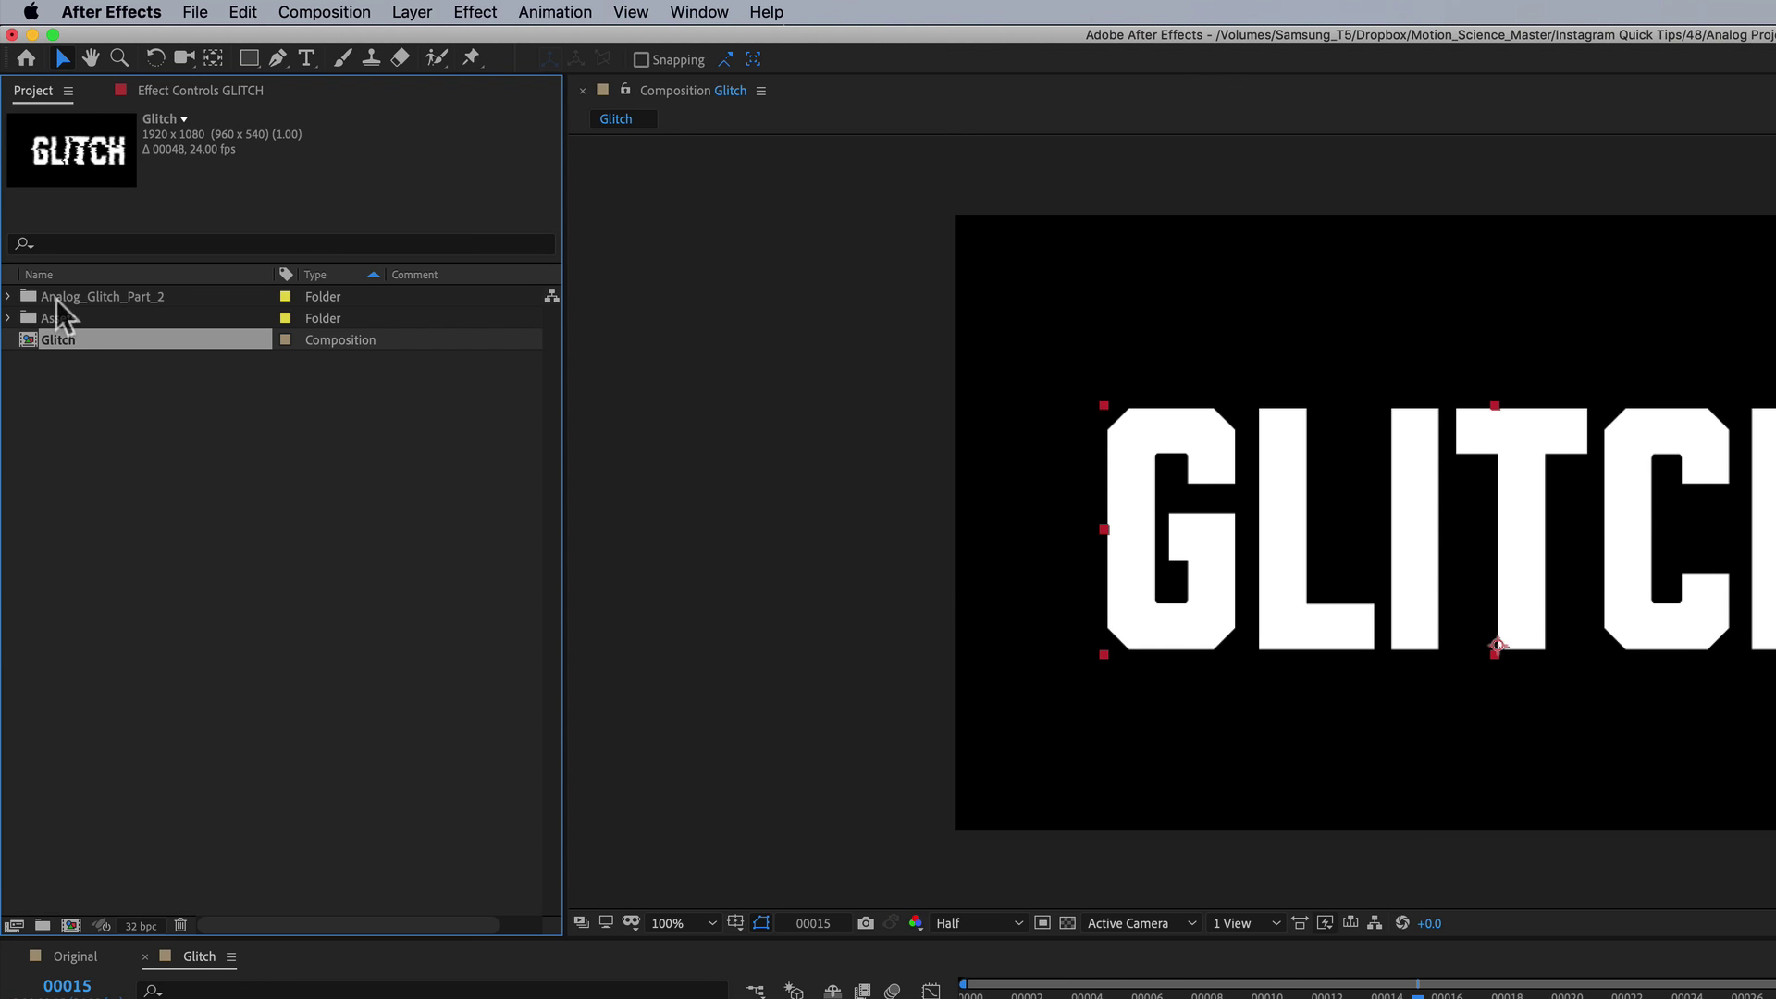
- Place Analog_Glitch_36.mp4 from Analog_Glitch_Part_2 as layer 2 below GLITCH, then preview from frame 9
left_click(88, 297)
left_click(10, 297)
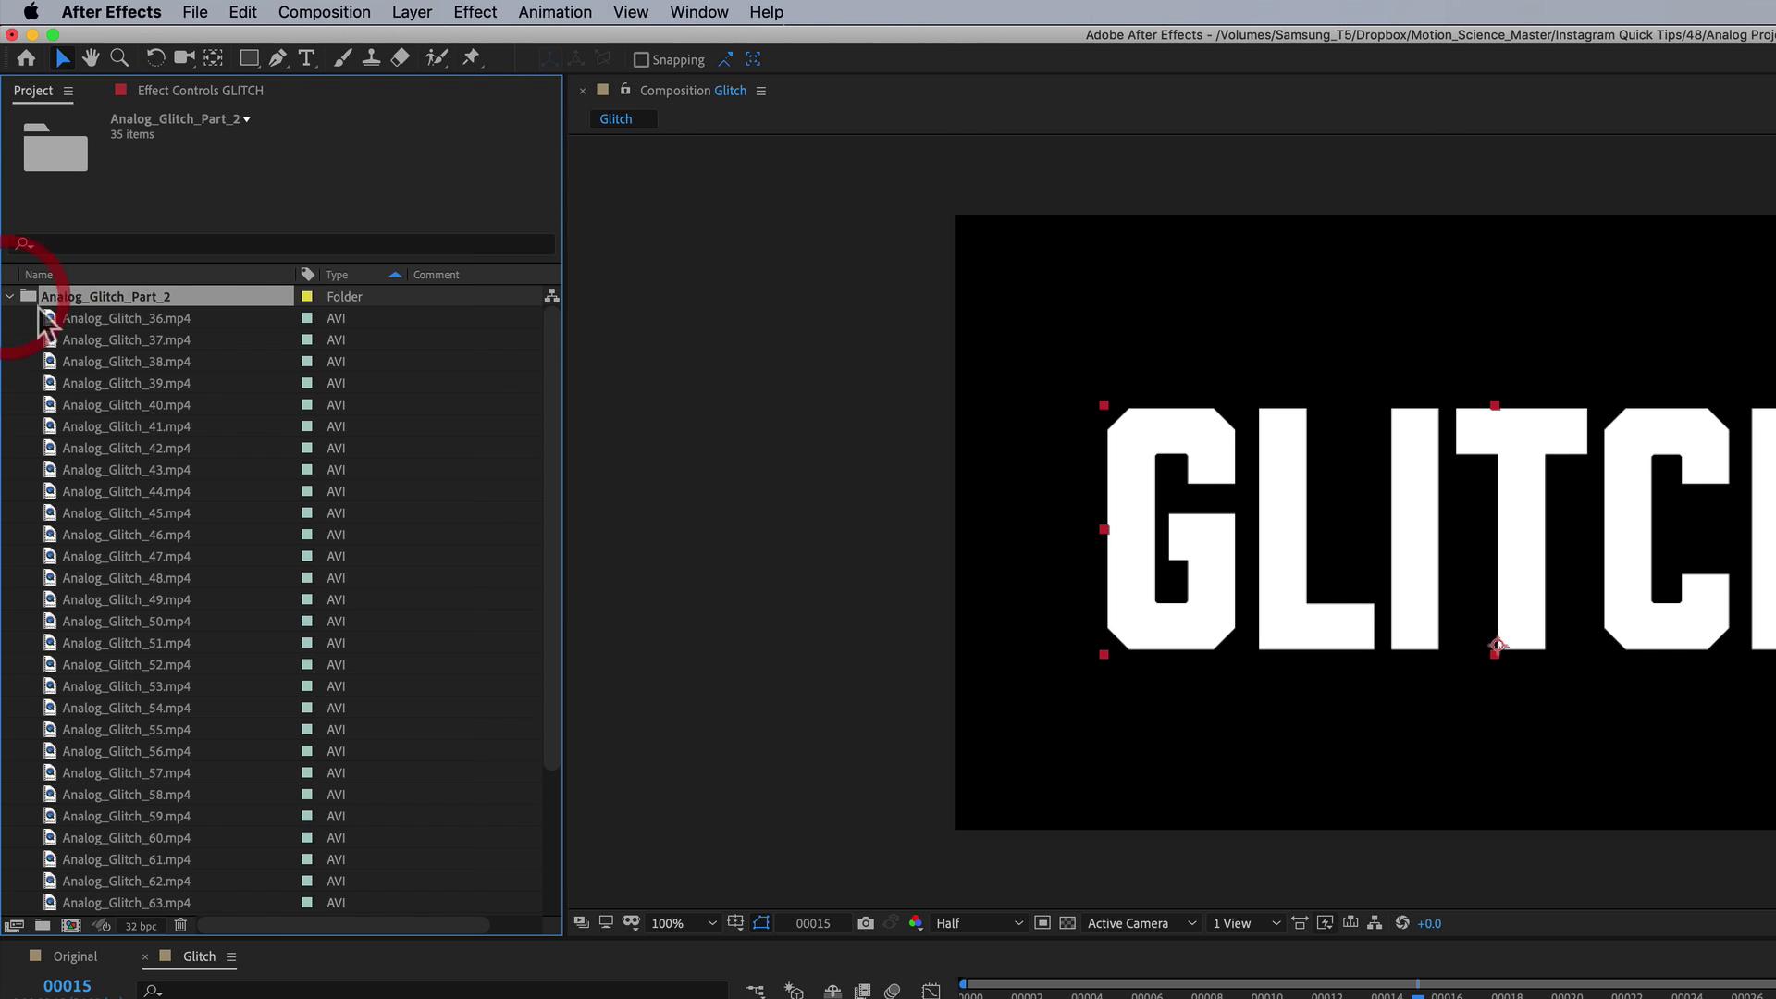
left_click(100, 319)
left_click_drag(100, 318, 217, 998)
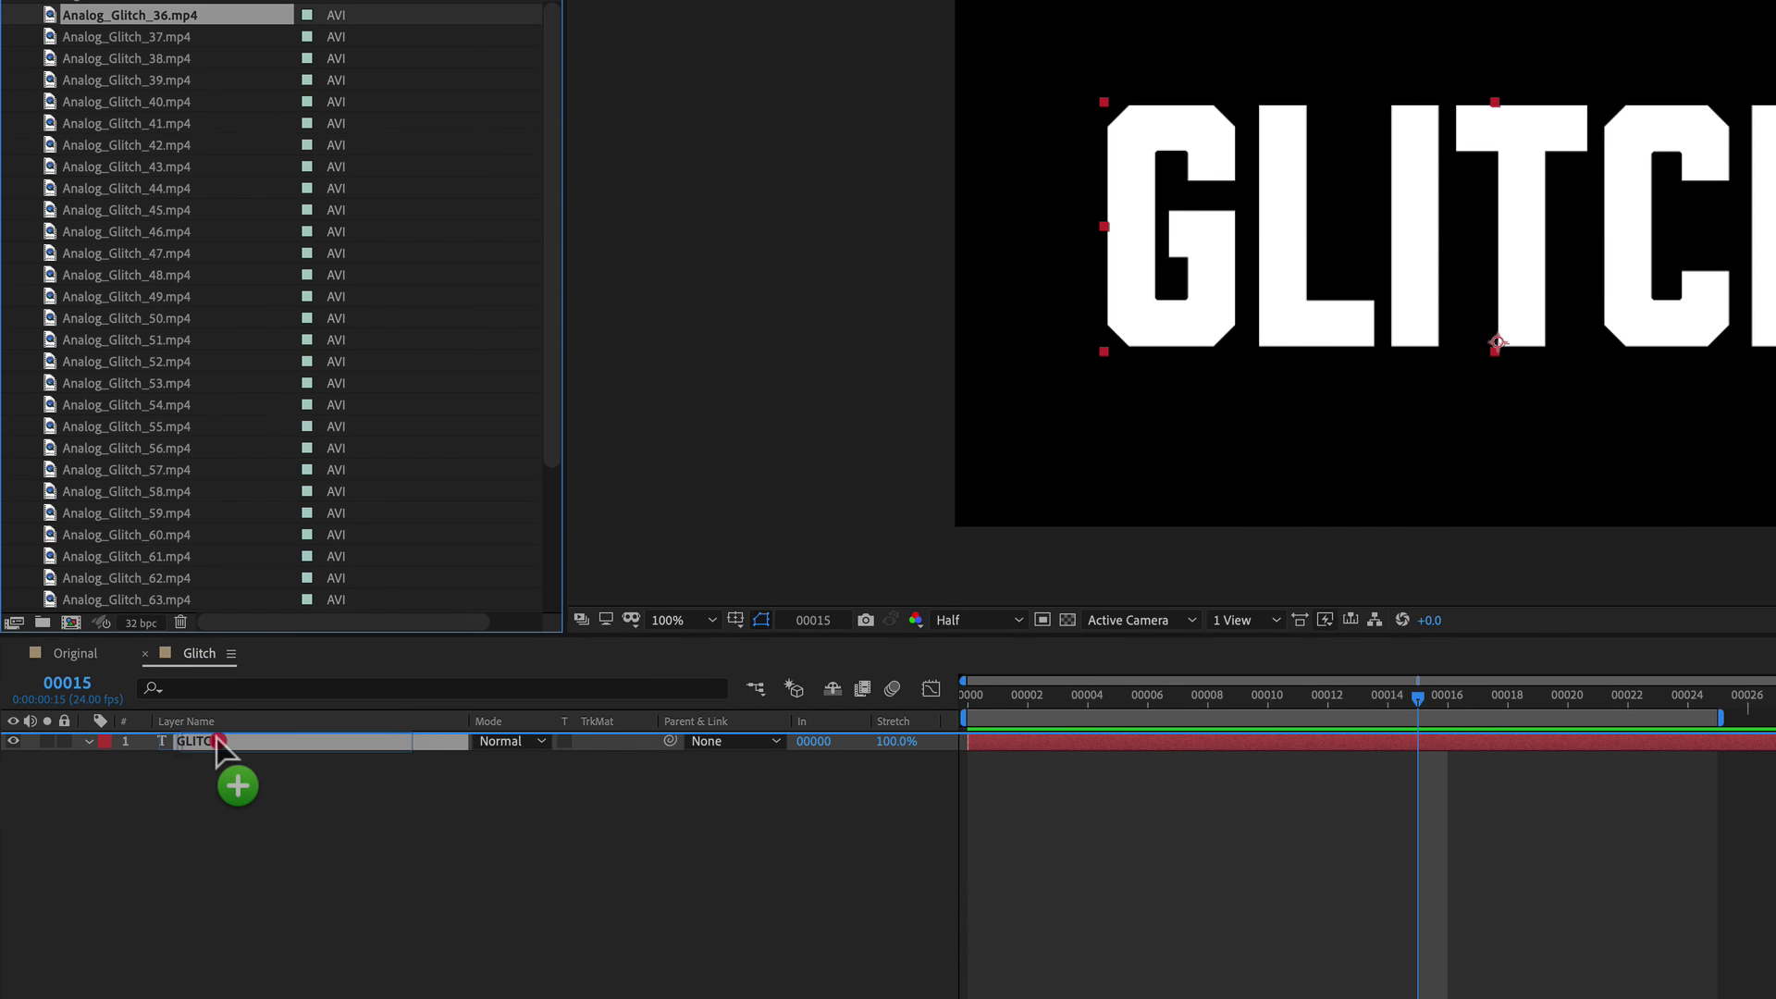
left_click_drag(216, 736, 215, 758)
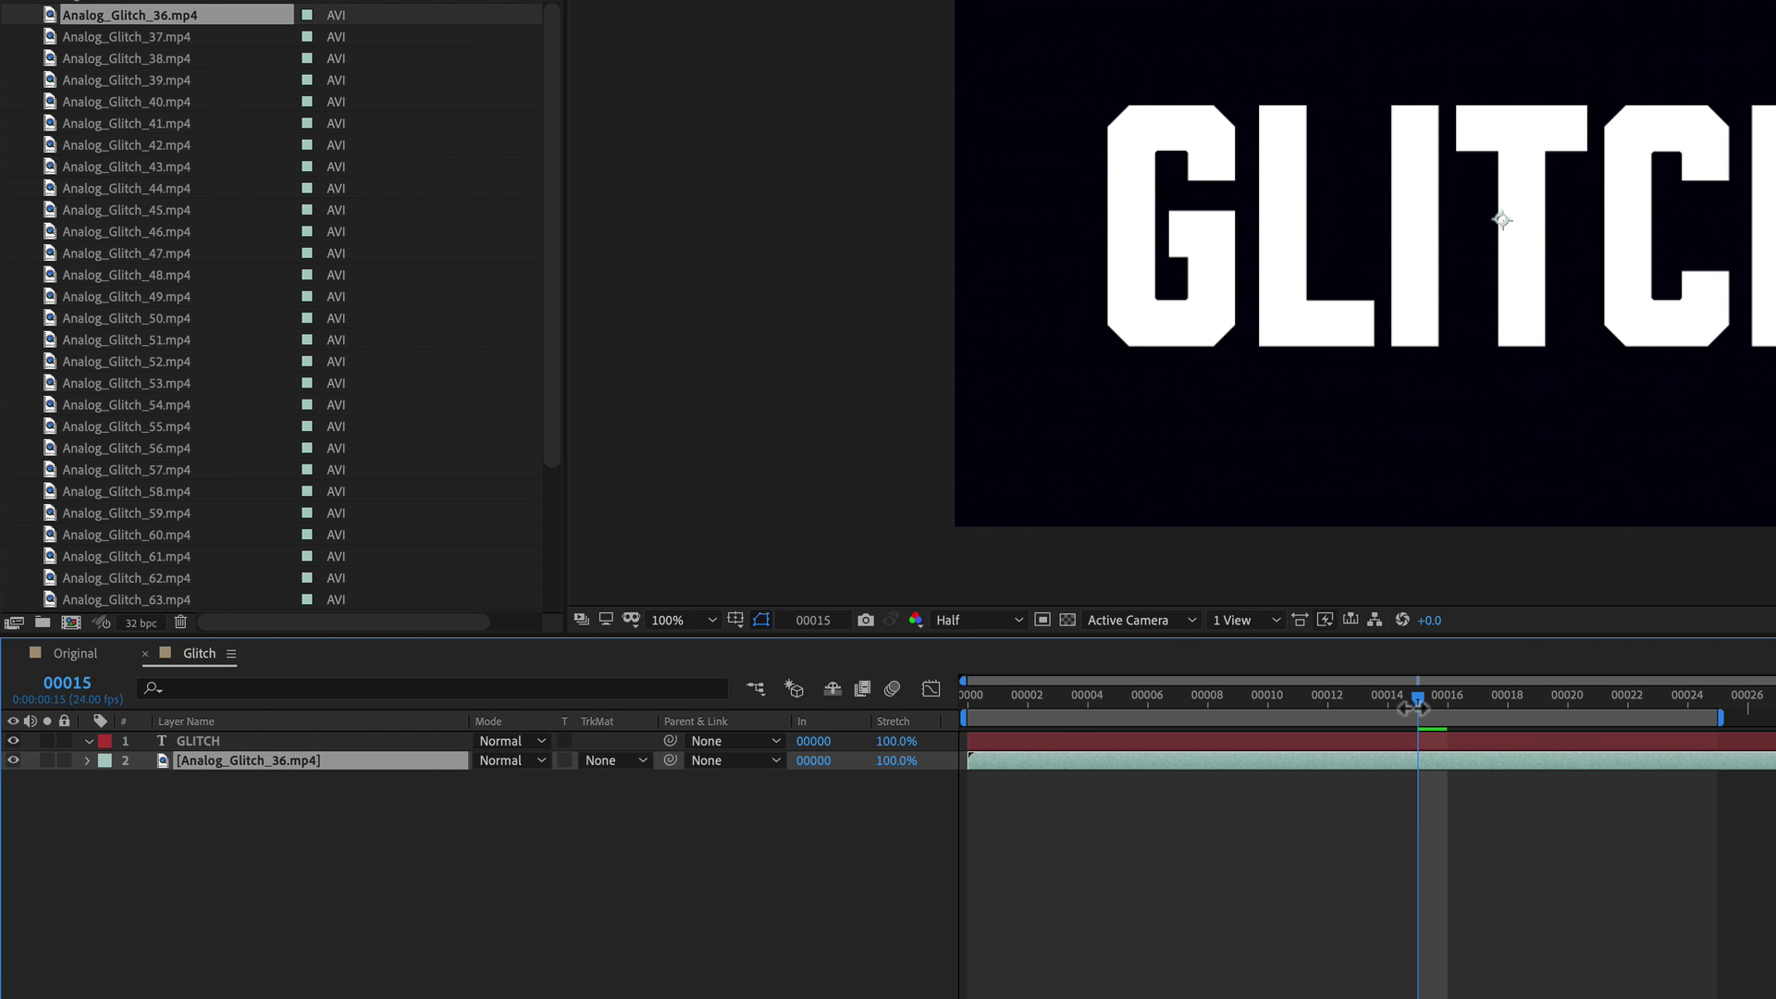
left_click_drag(1413, 697, 1235, 698)
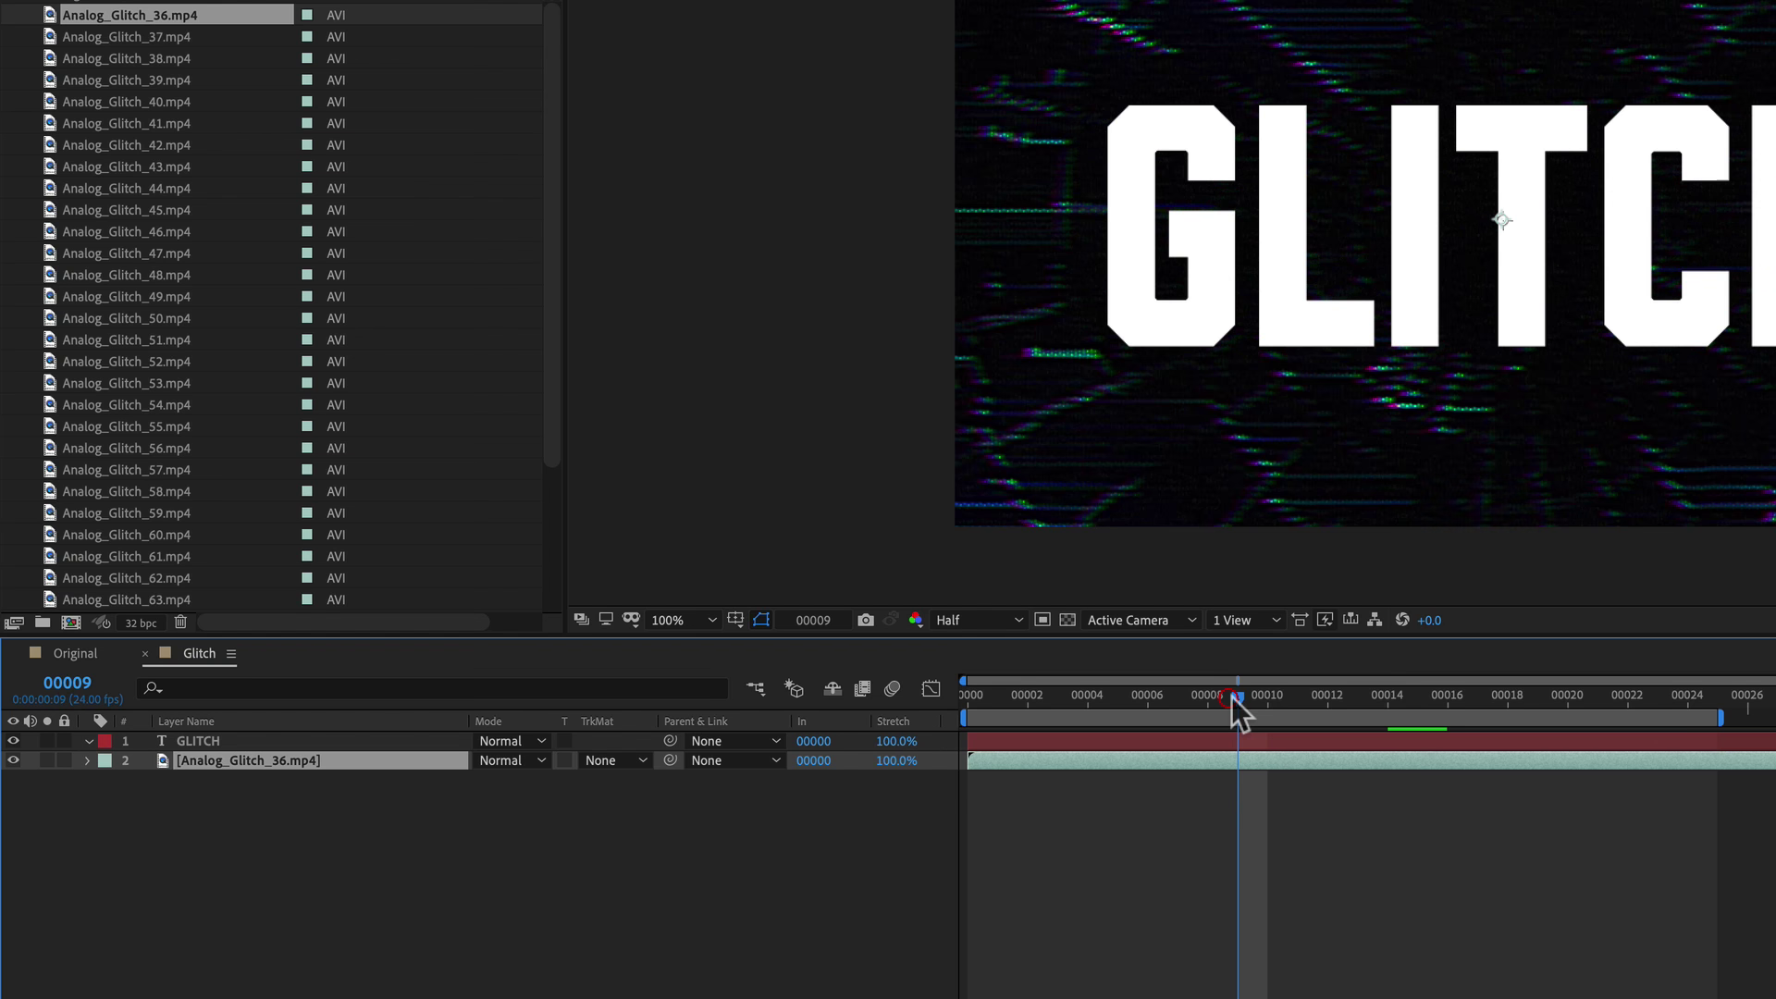
key("space")
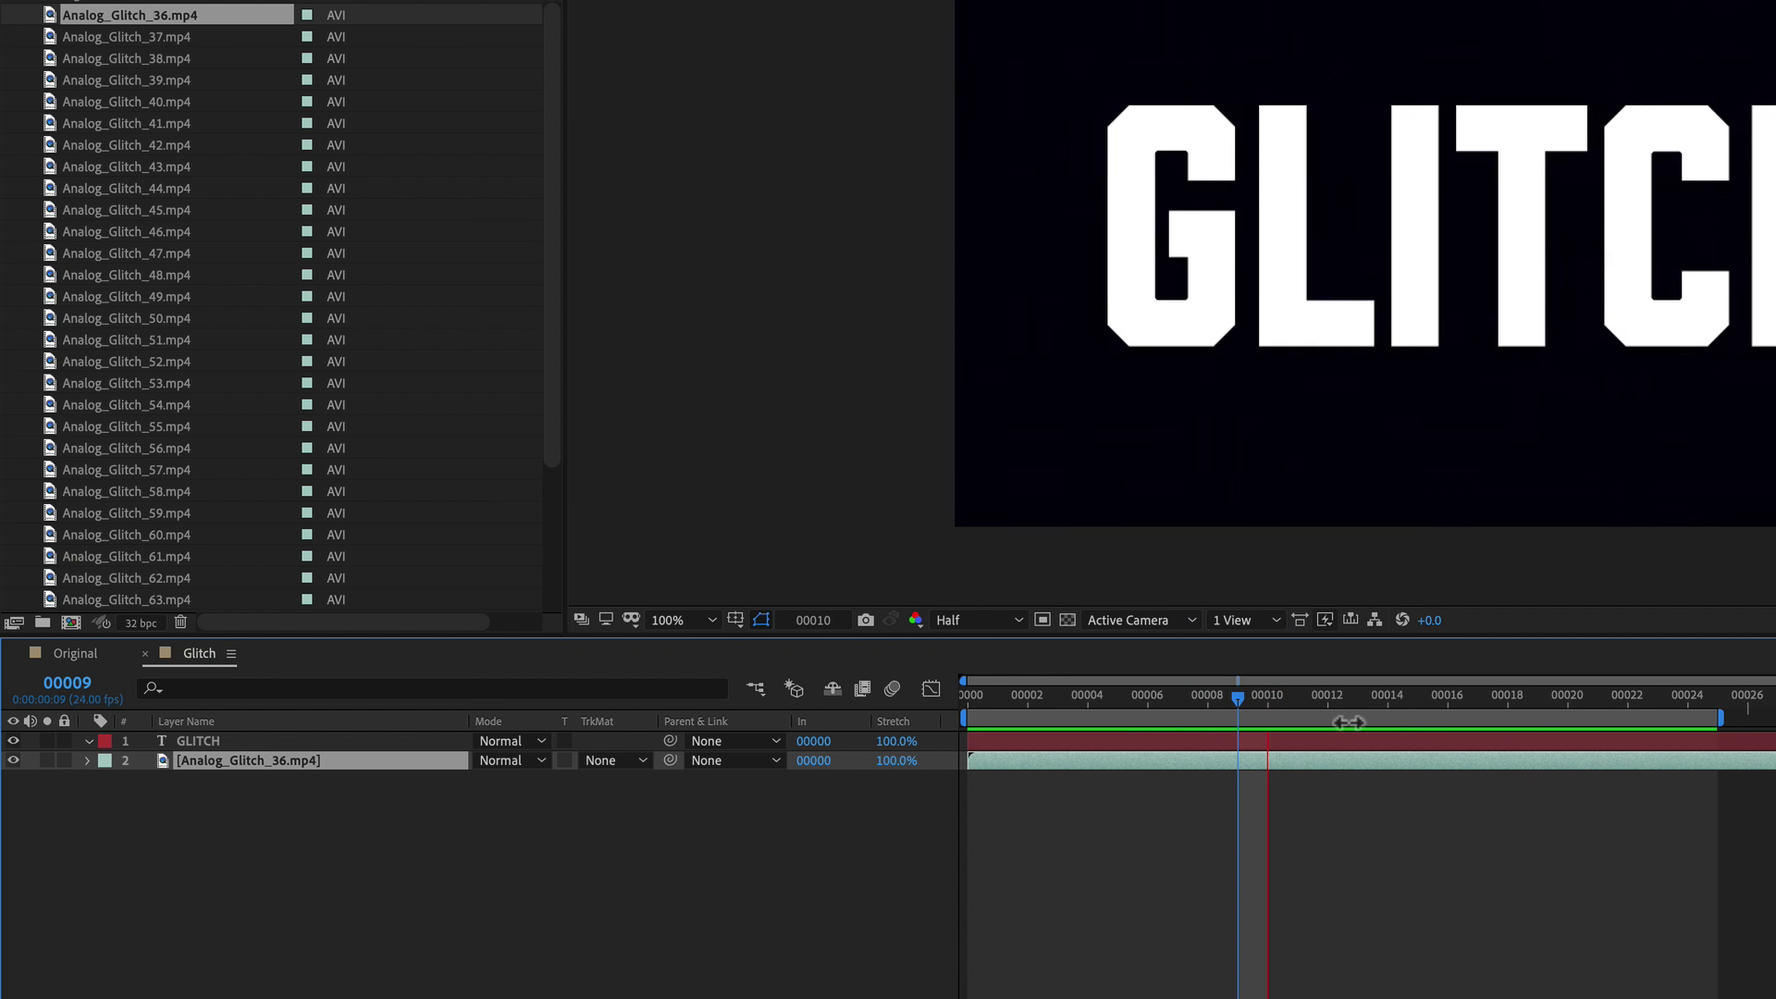
left_click(540, 760)
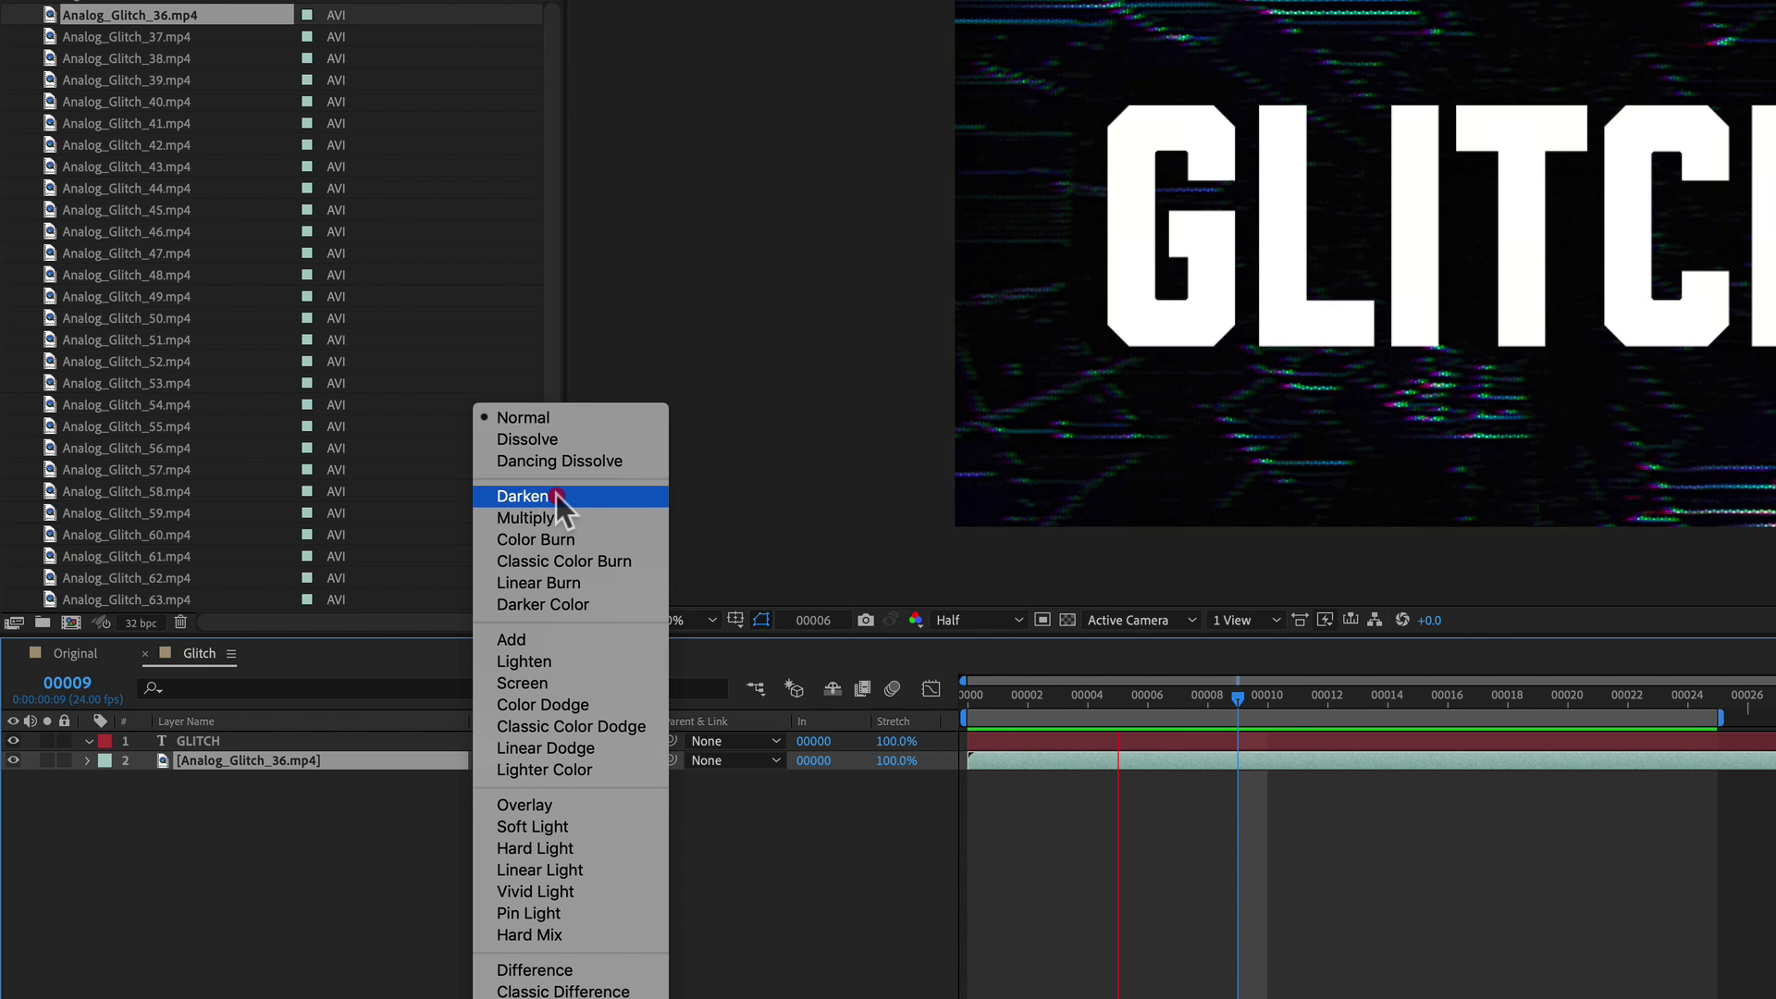
left_click(574, 826)
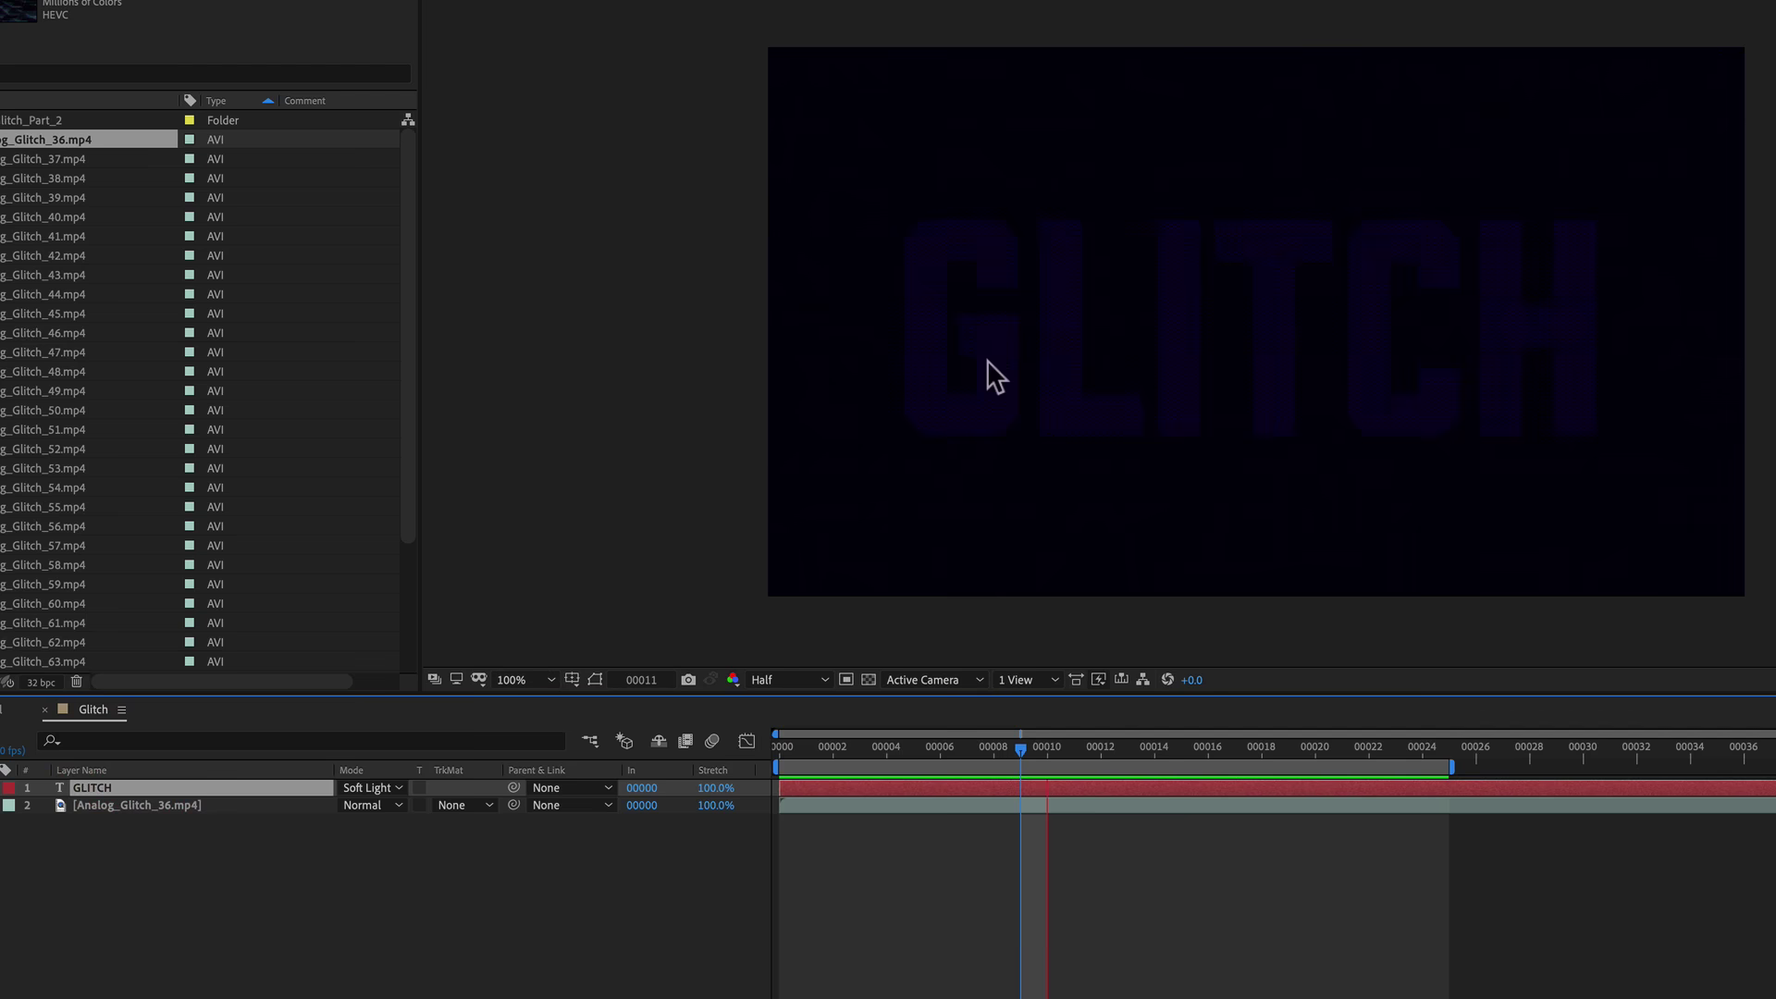
left_click(370, 788)
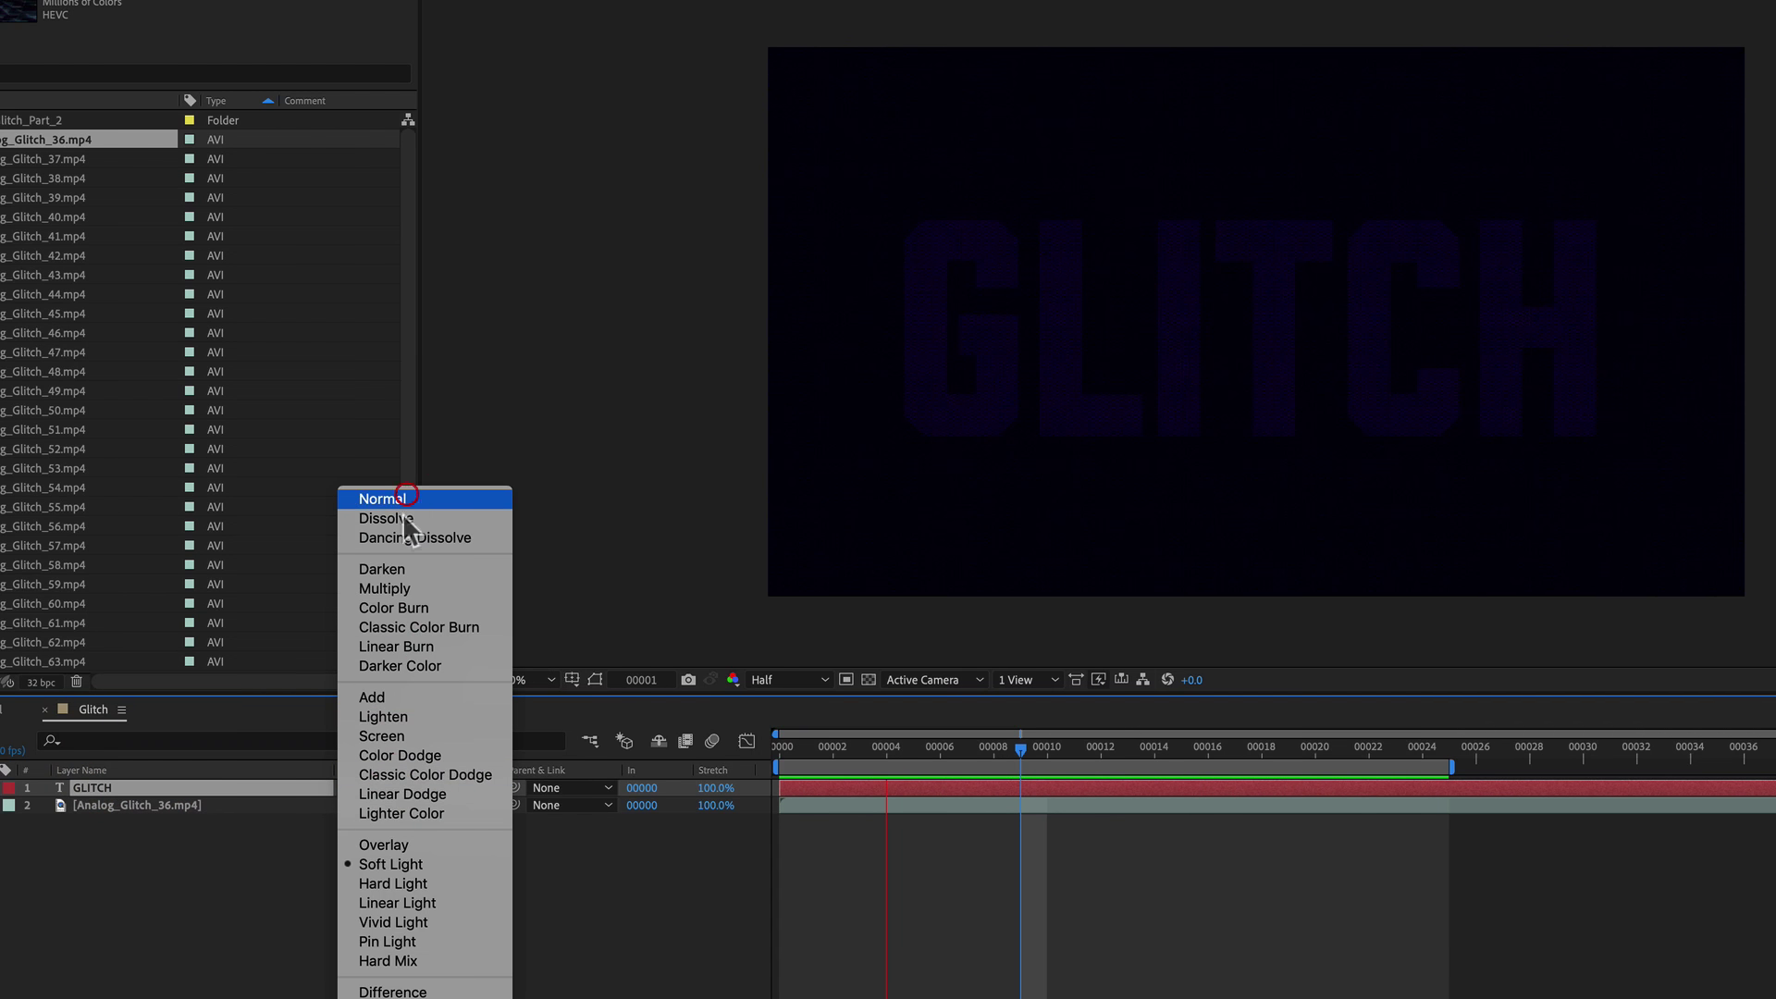
left_click(407, 499)
- Apply Displacement Map to GLITCH with Analog_Glitch_36.mp4 as the map and horizontal displacement 152
left_click(345, 11)
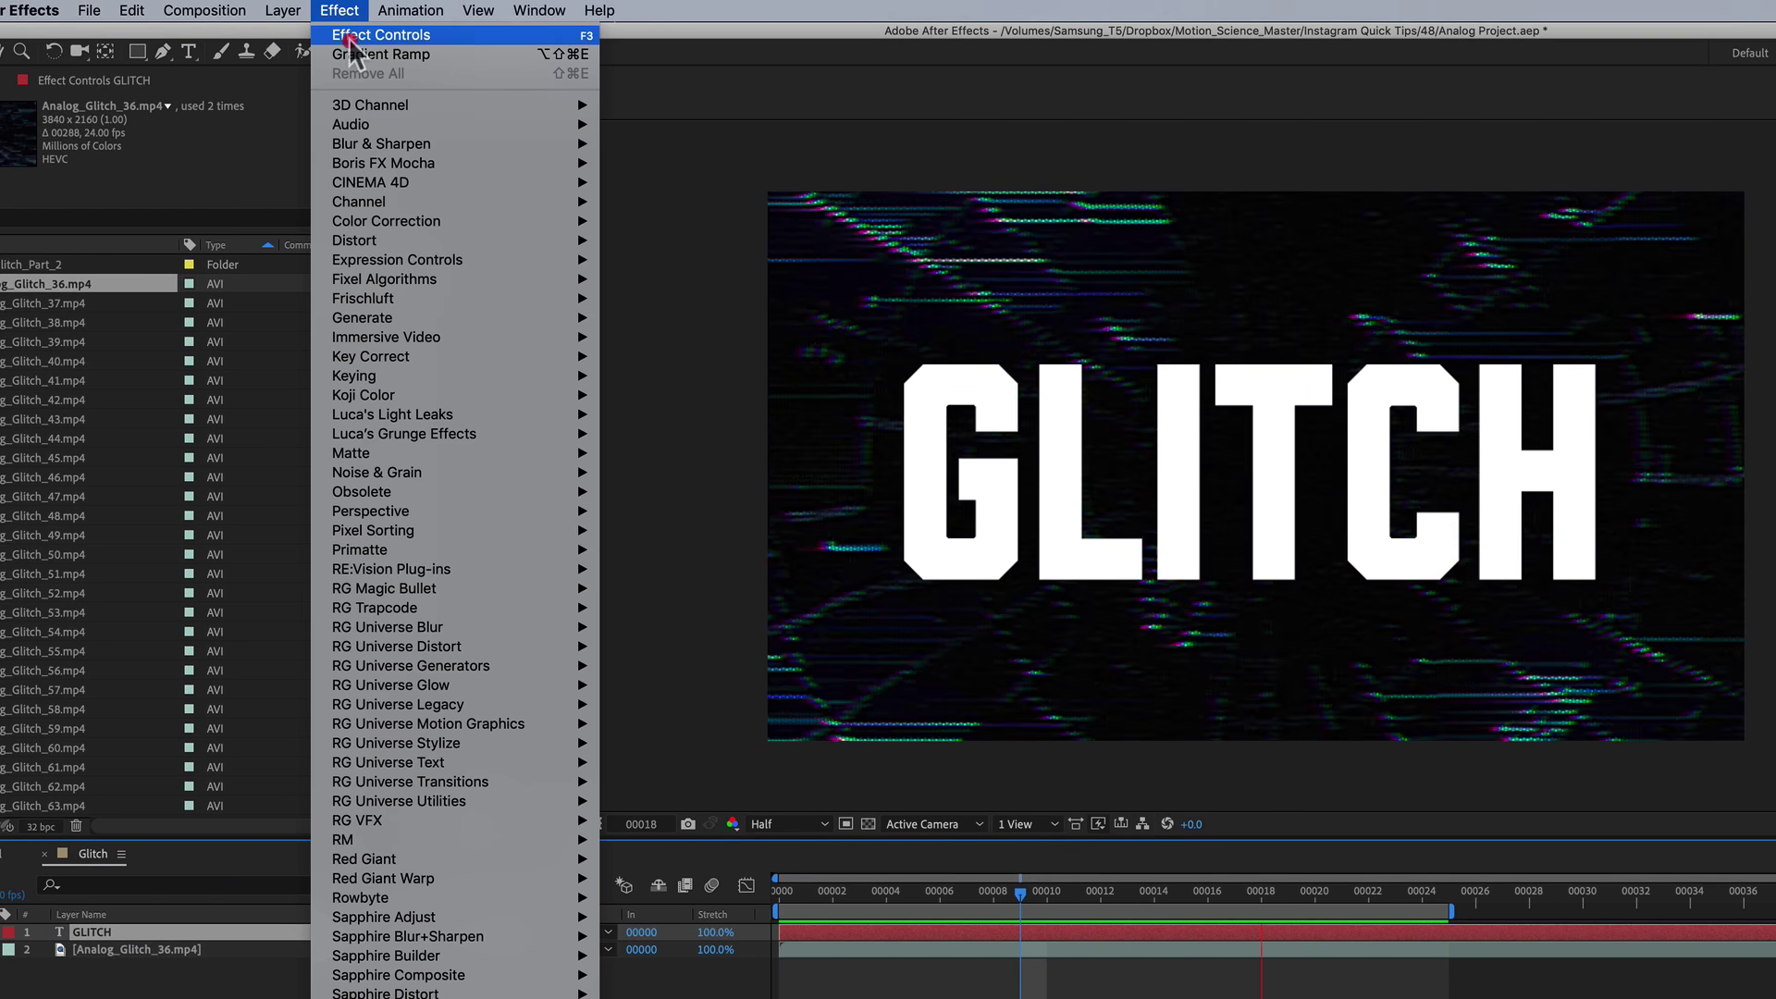
mouse_move(426, 240)
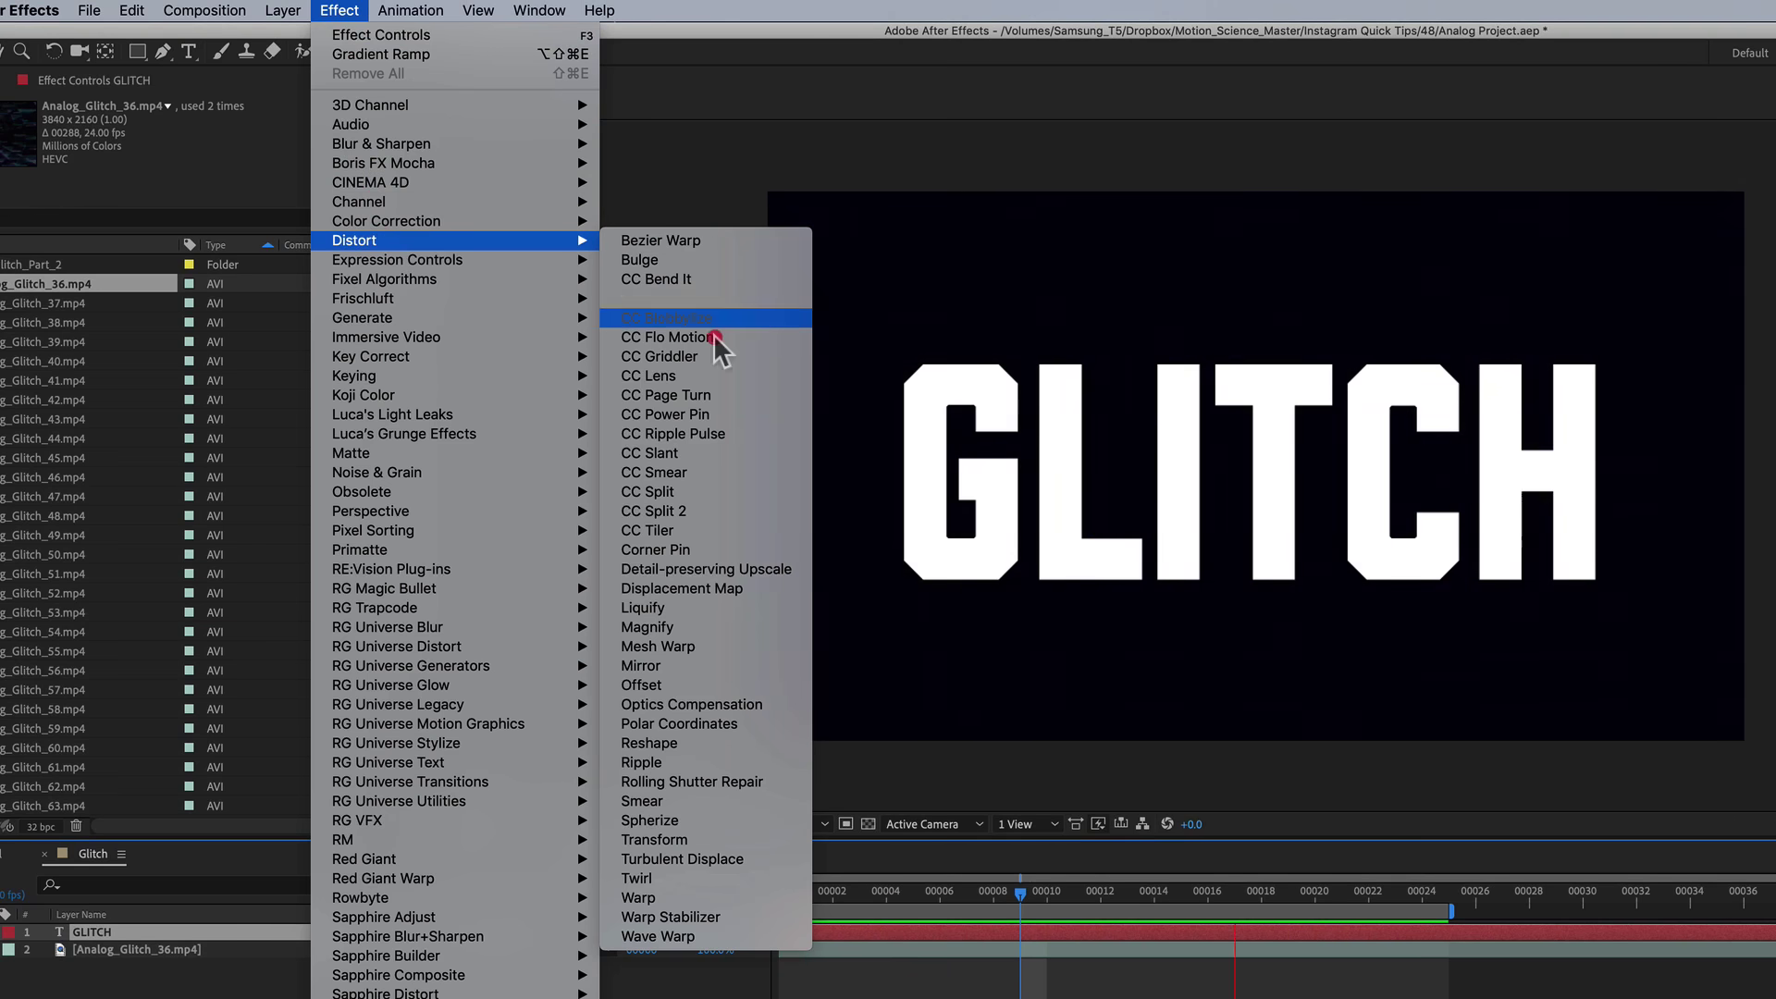
left_click(726, 589)
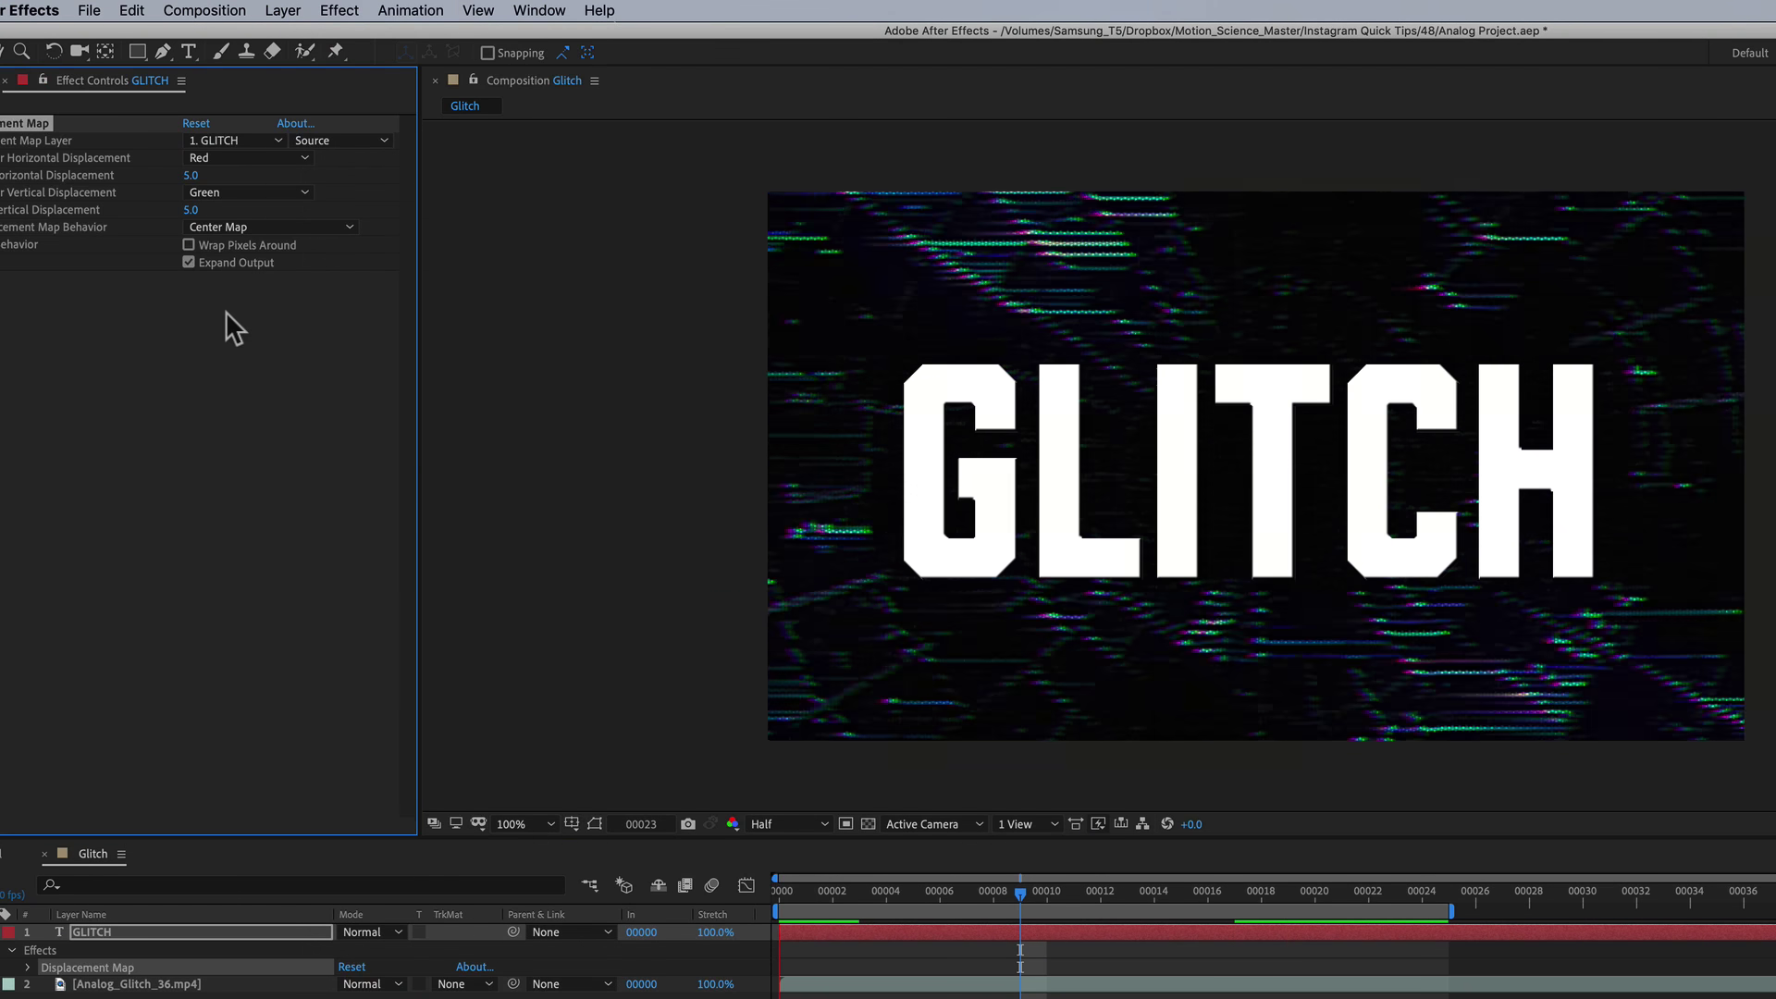
left_click(236, 139)
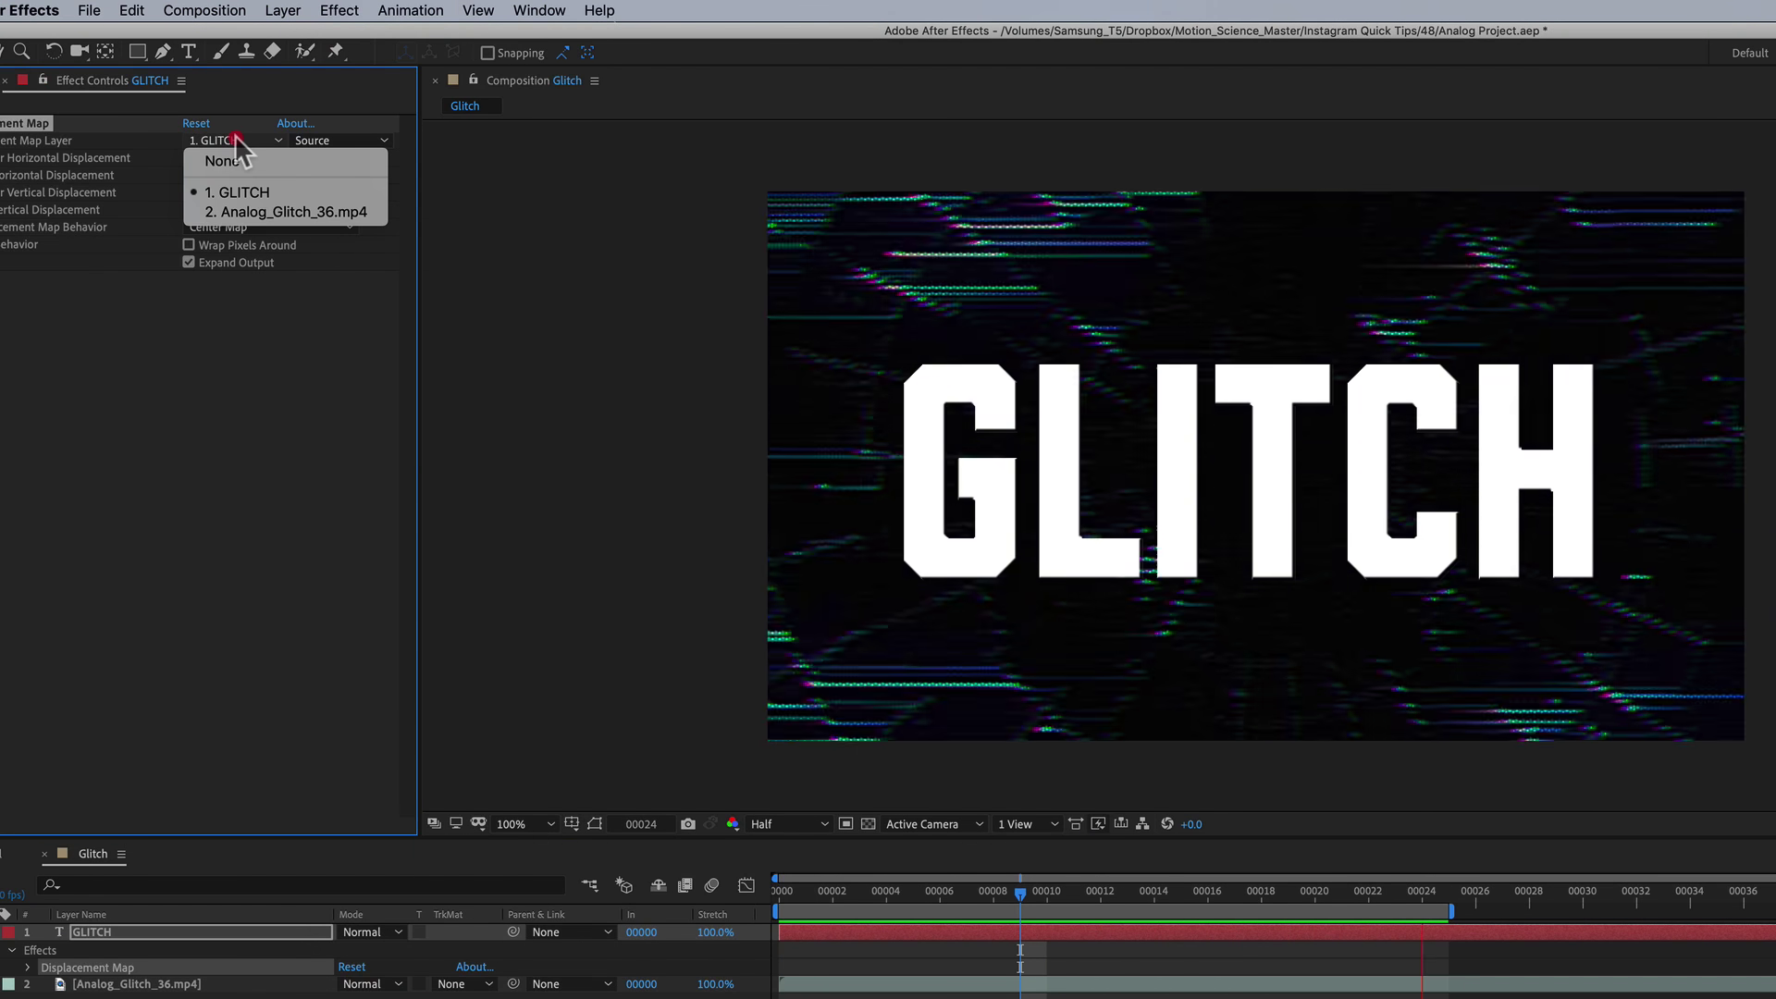
left_click(252, 211)
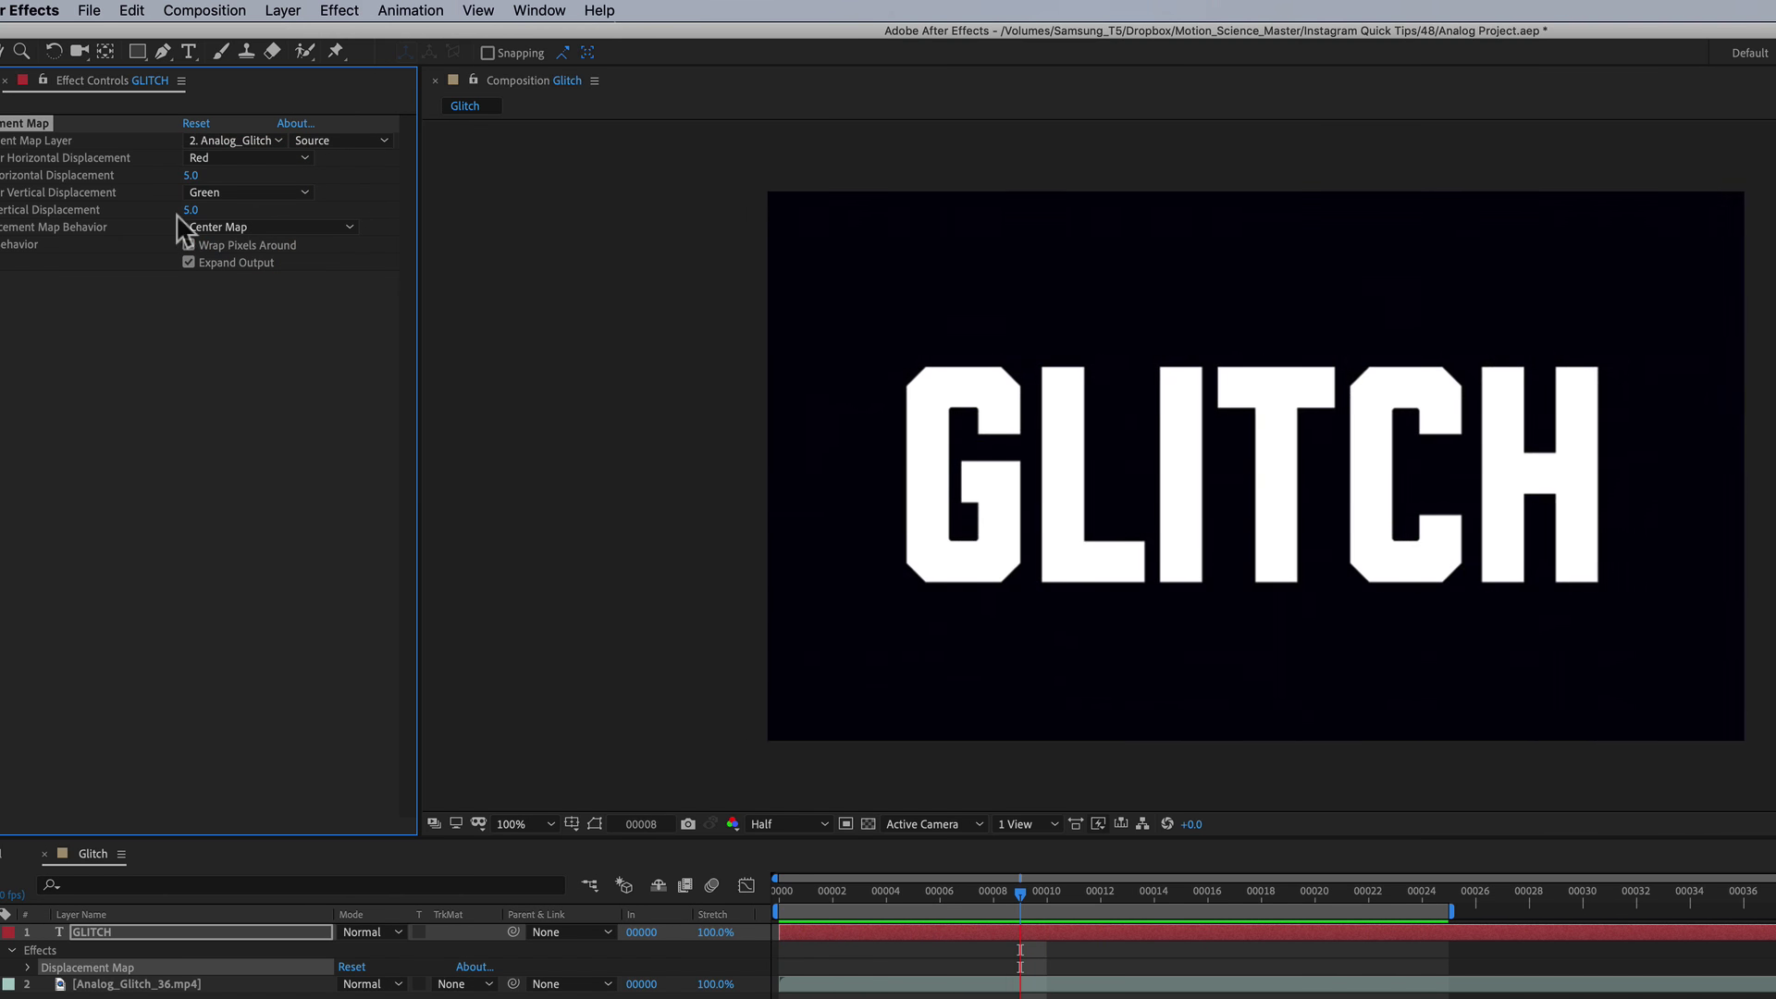
left_click_drag(190, 175, 324, 174)
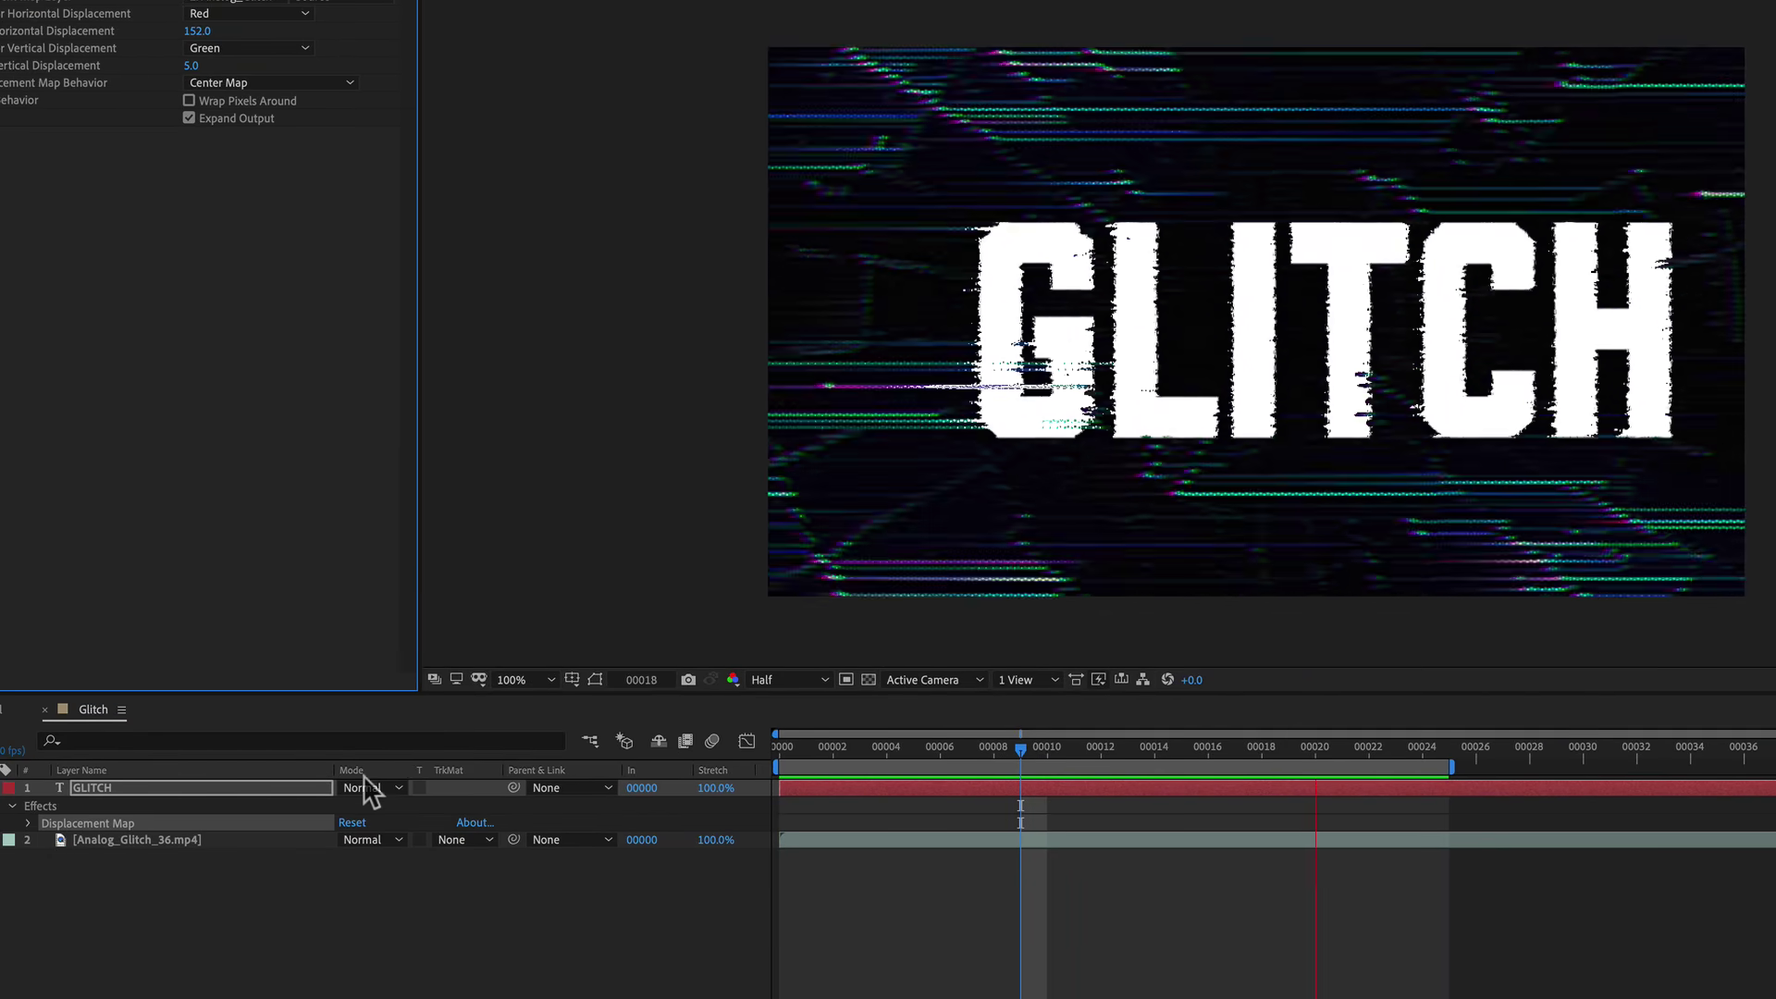
- Set the GLITCH layer to Soft Light blending and move its Position to 865,756
left_click(366, 785)
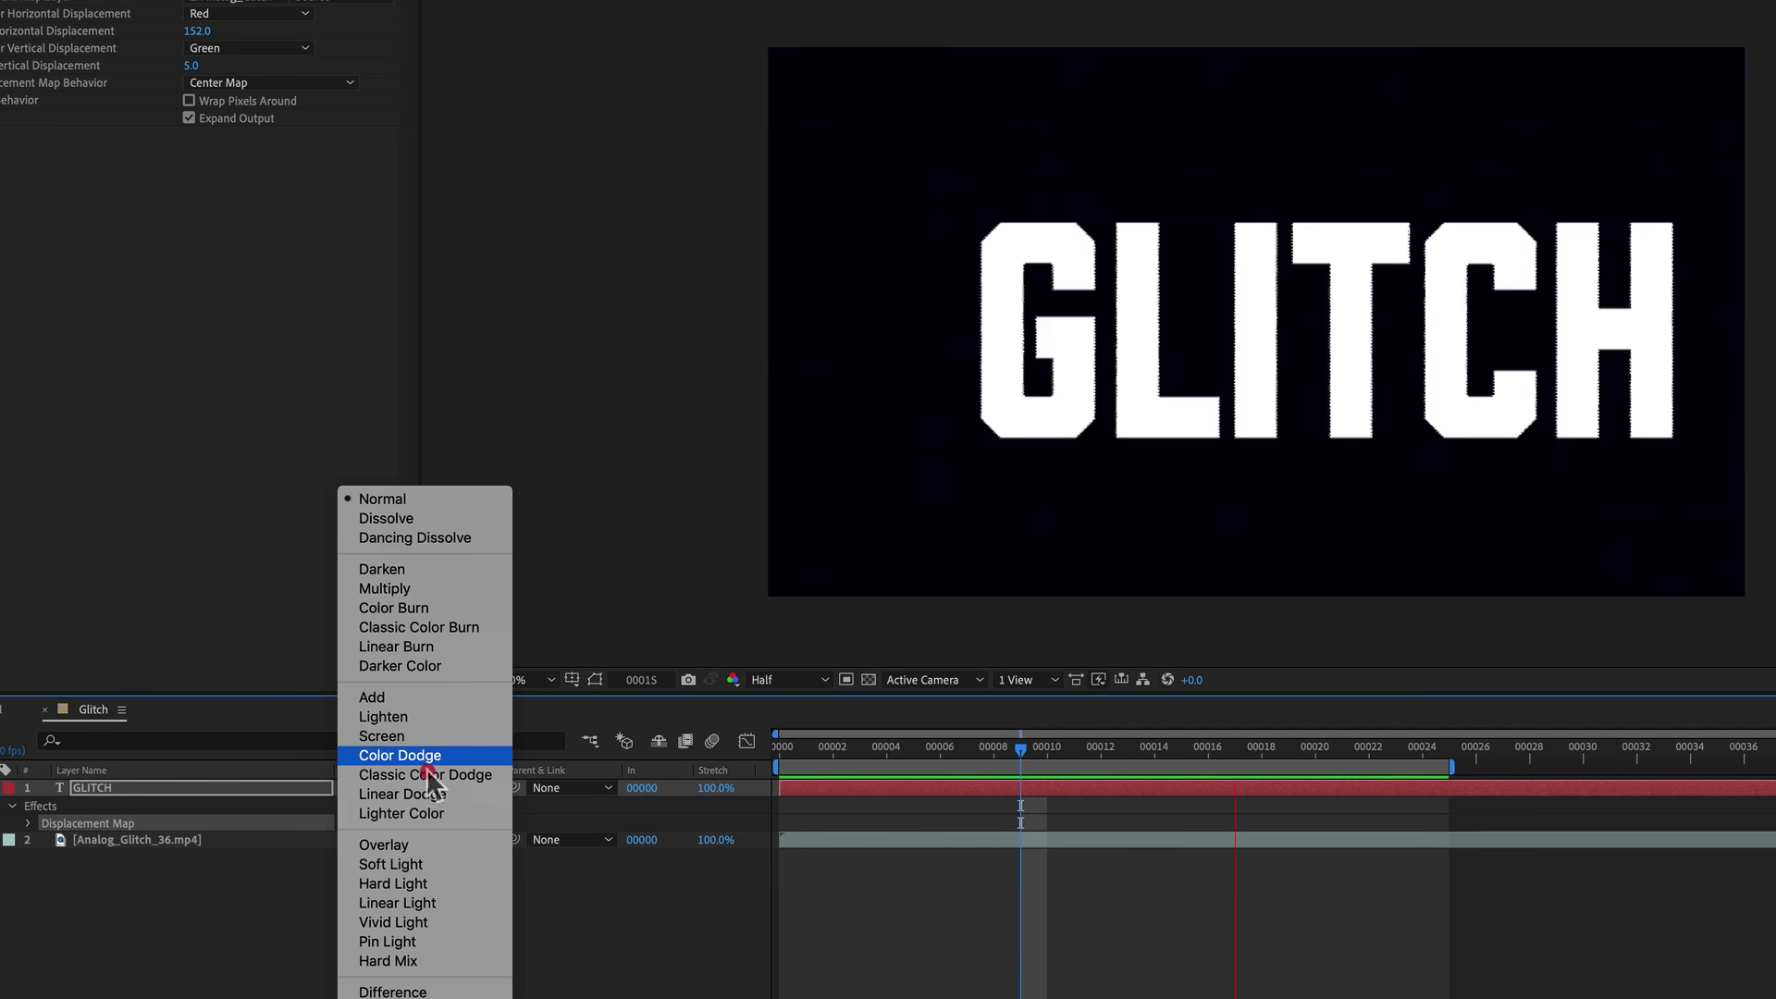
left_click(429, 862)
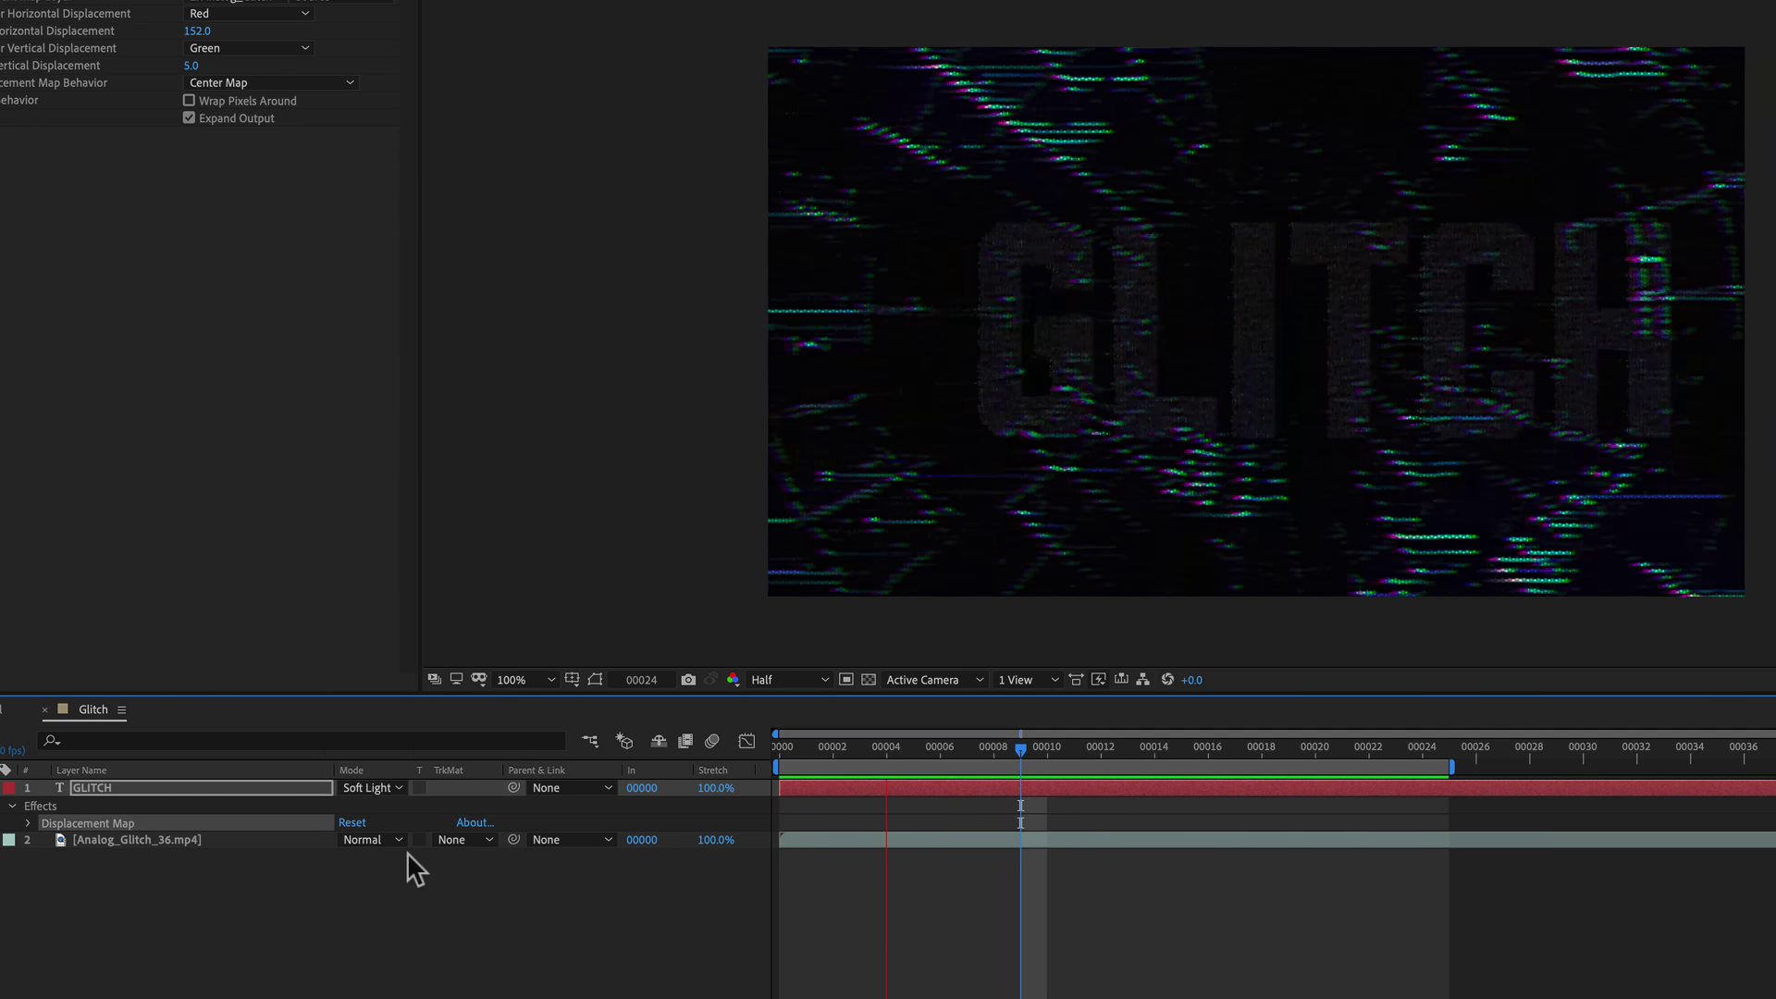
left_click(142, 786)
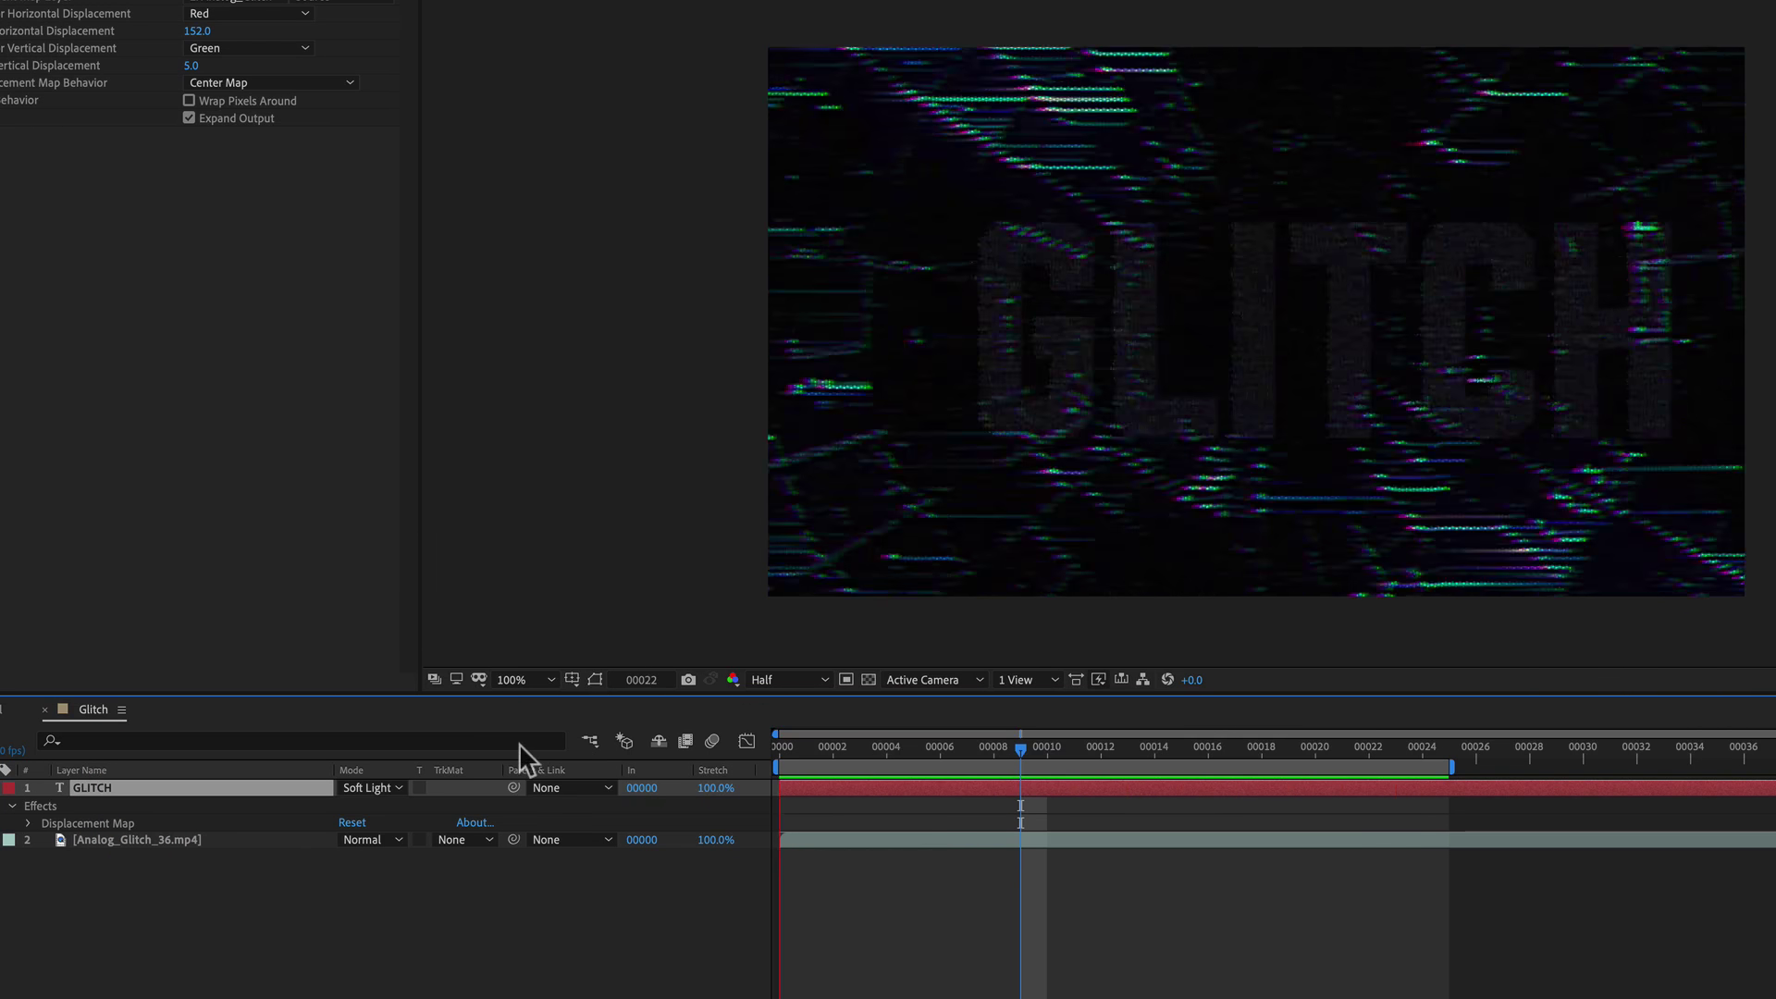
key("p")
left_click(328, 824)
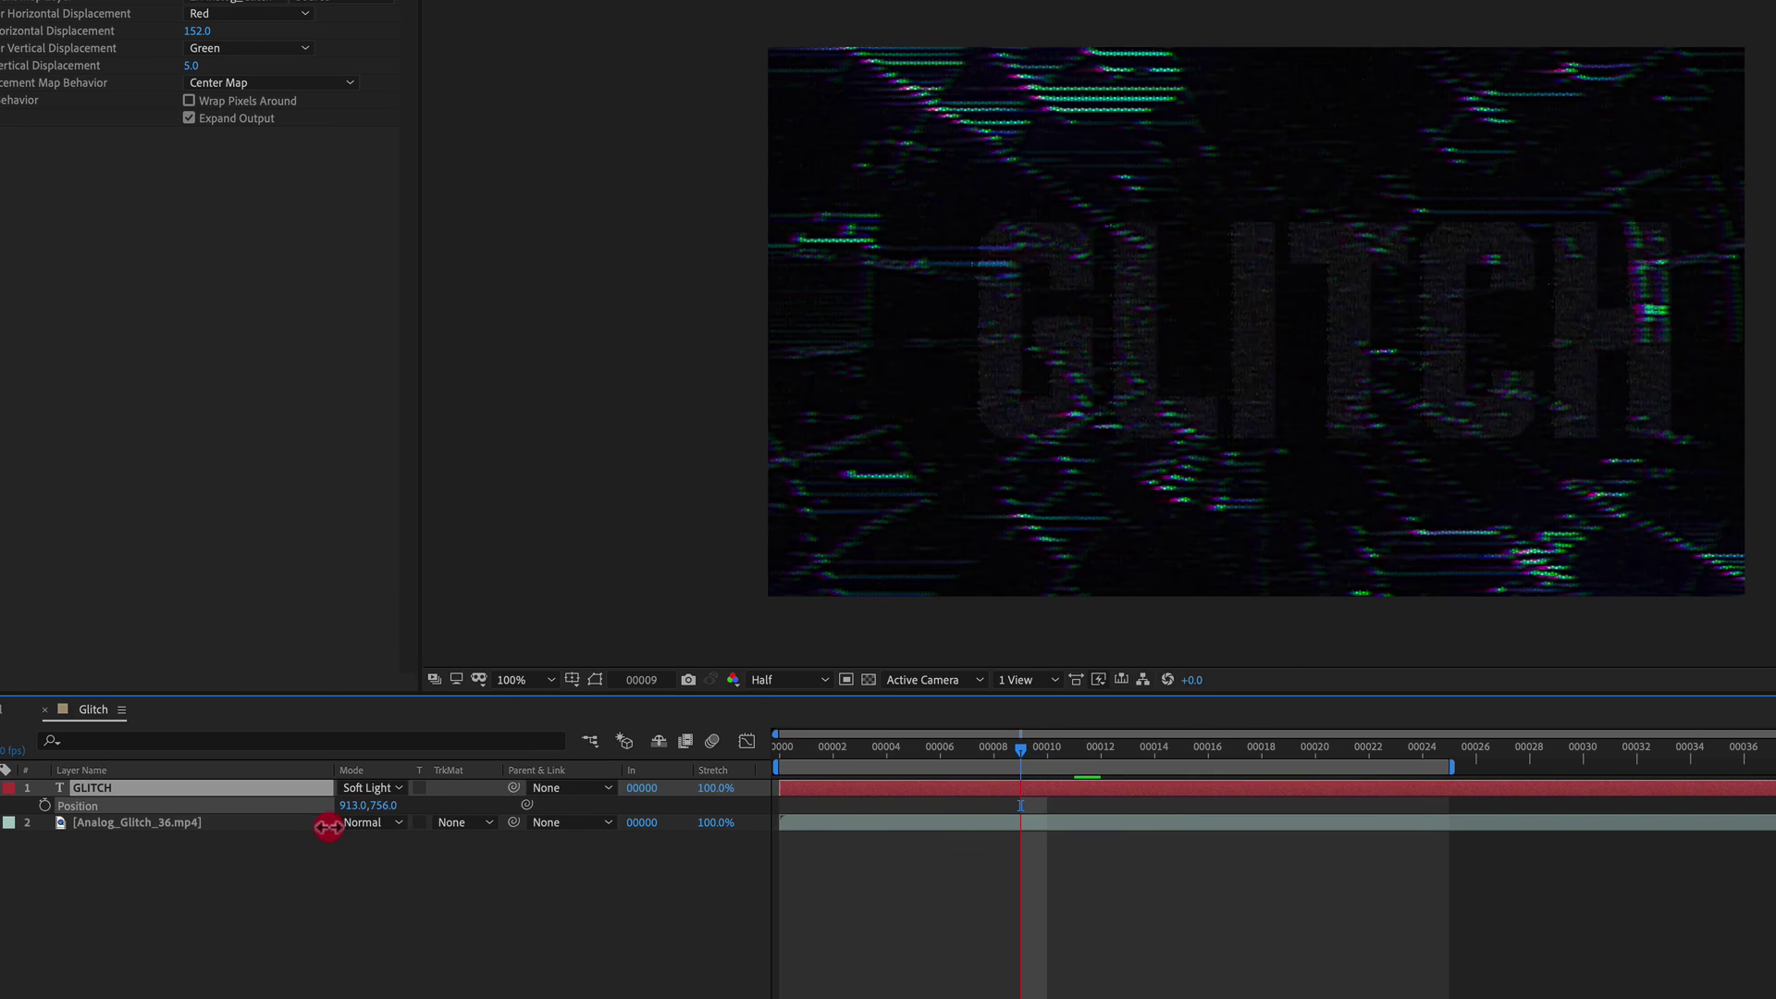
mouse_move(328, 827)
left_mouse_down()
mouse_move(347, 826)
mouse_move(337, 812)
left_mouse_up()
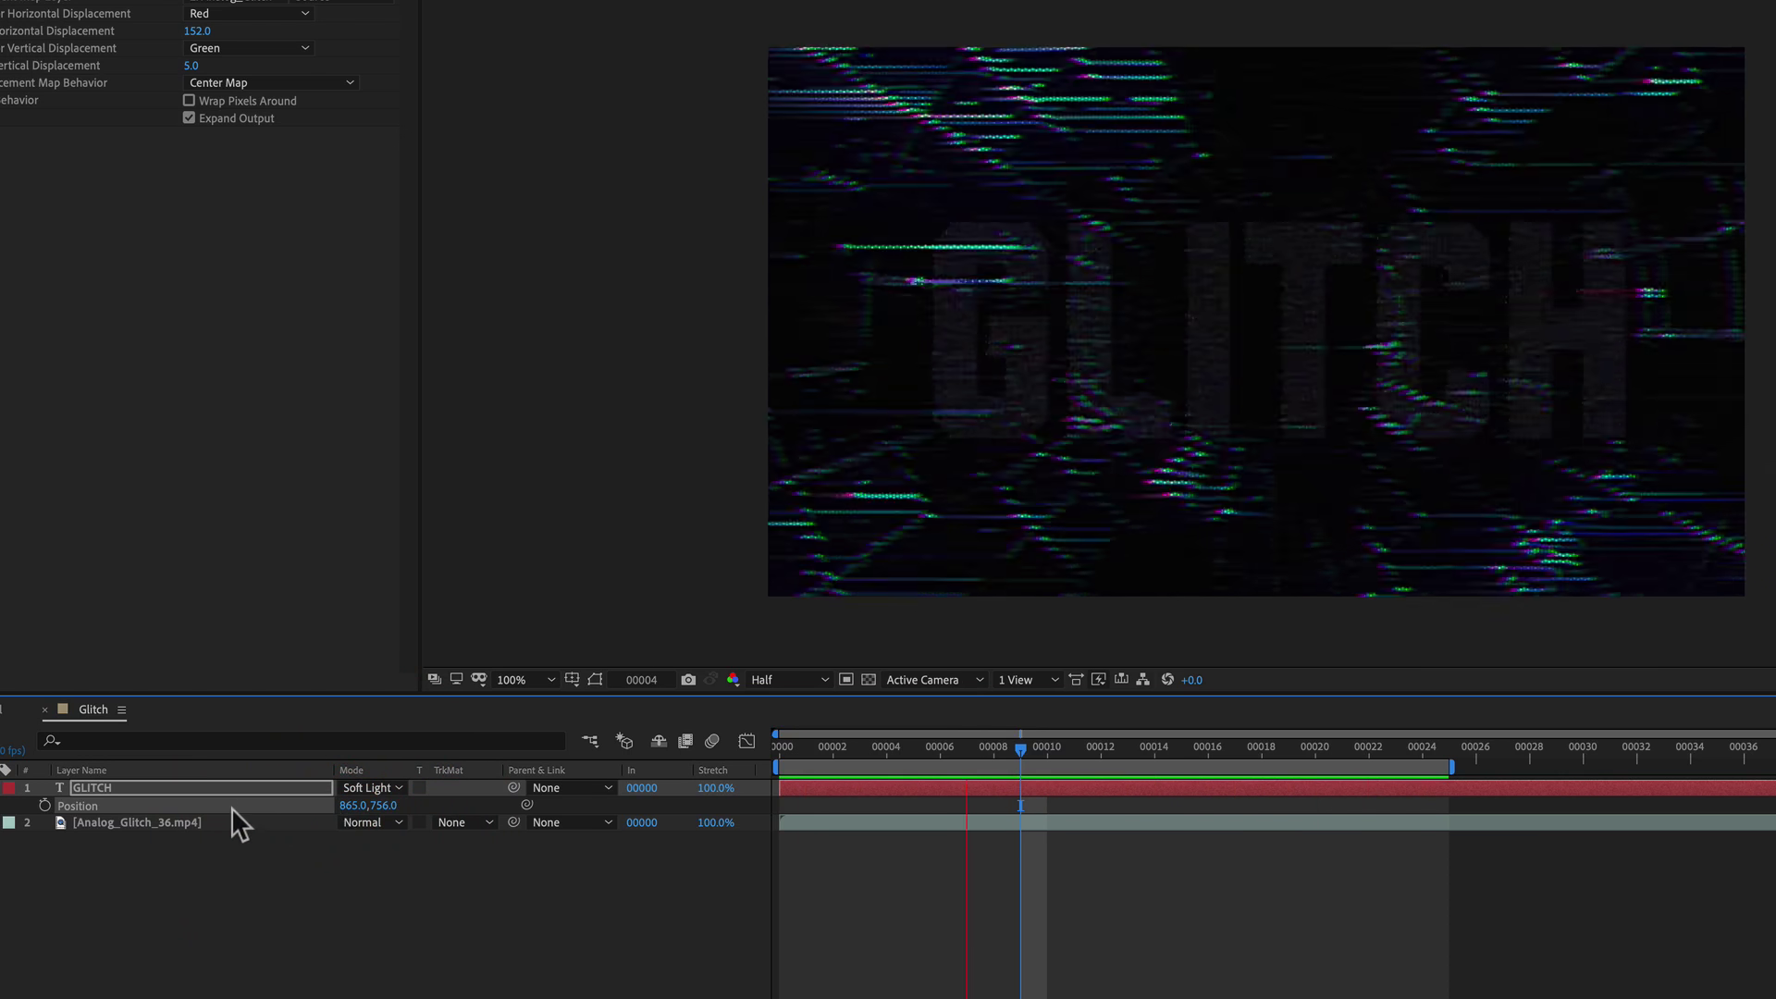
- Duplicate GLITCH twice, then delete the GLITCH 3 and GLITCH 2 copies
left_click(168, 786)
key("ctrl+d")
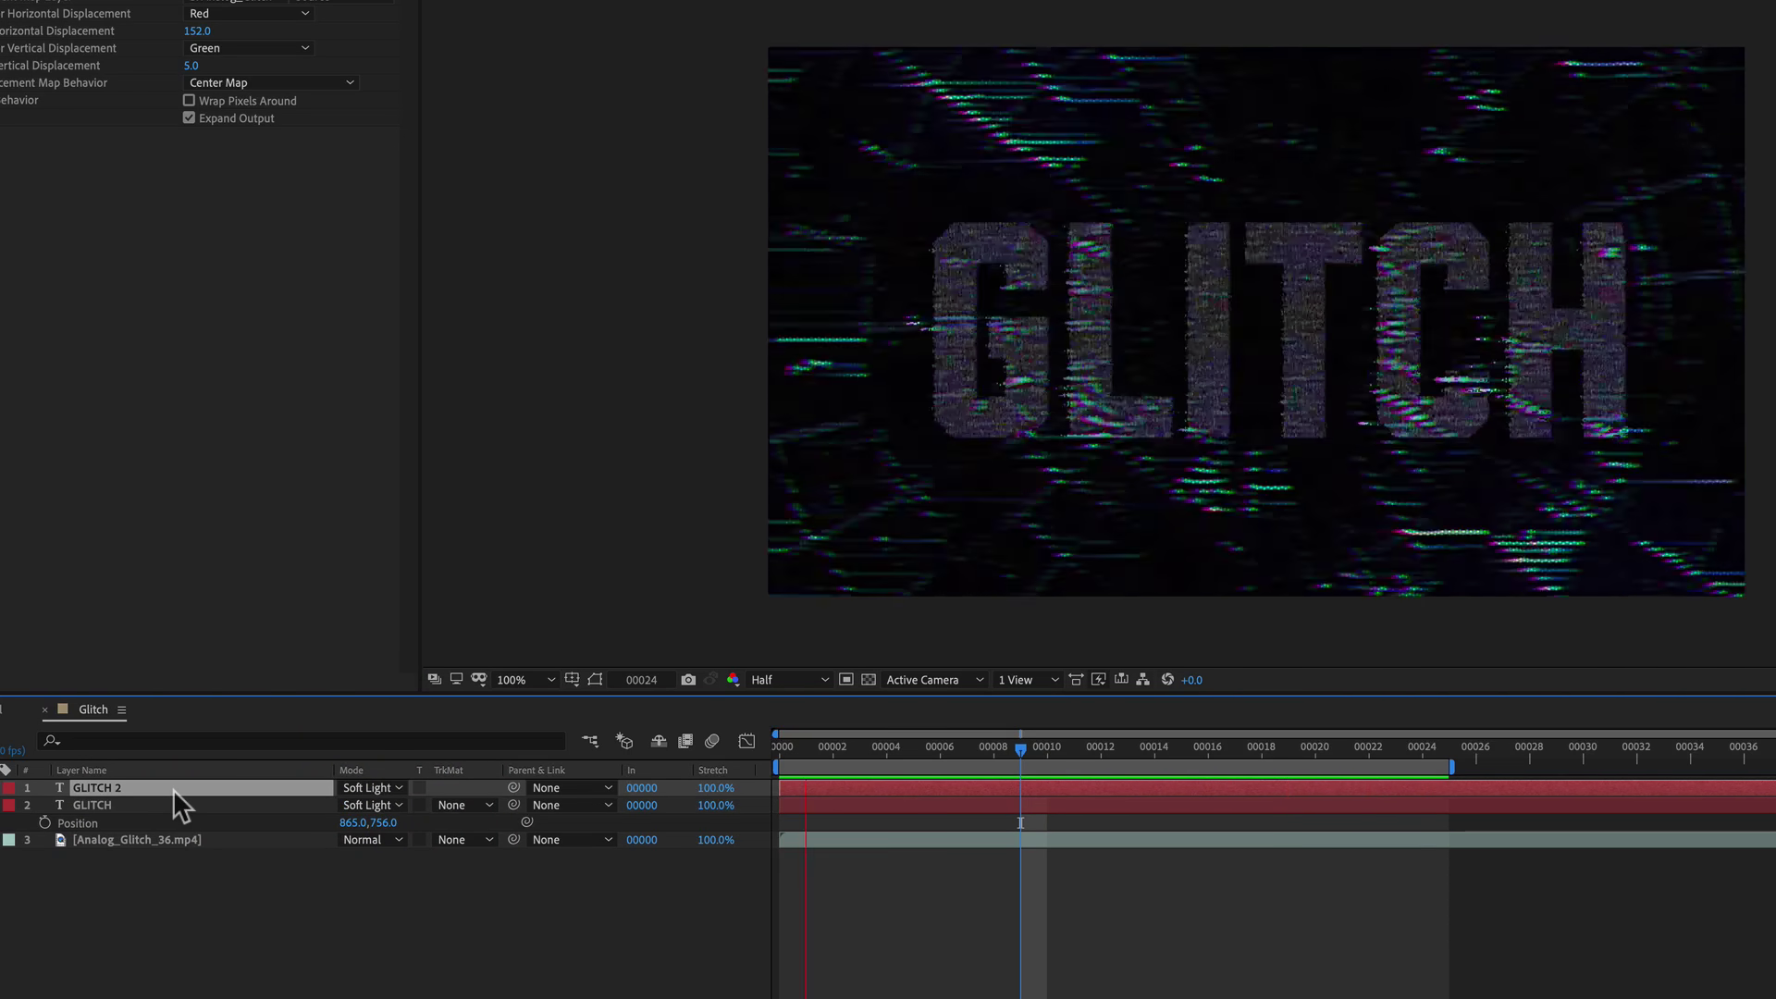
key("ctrl+d")
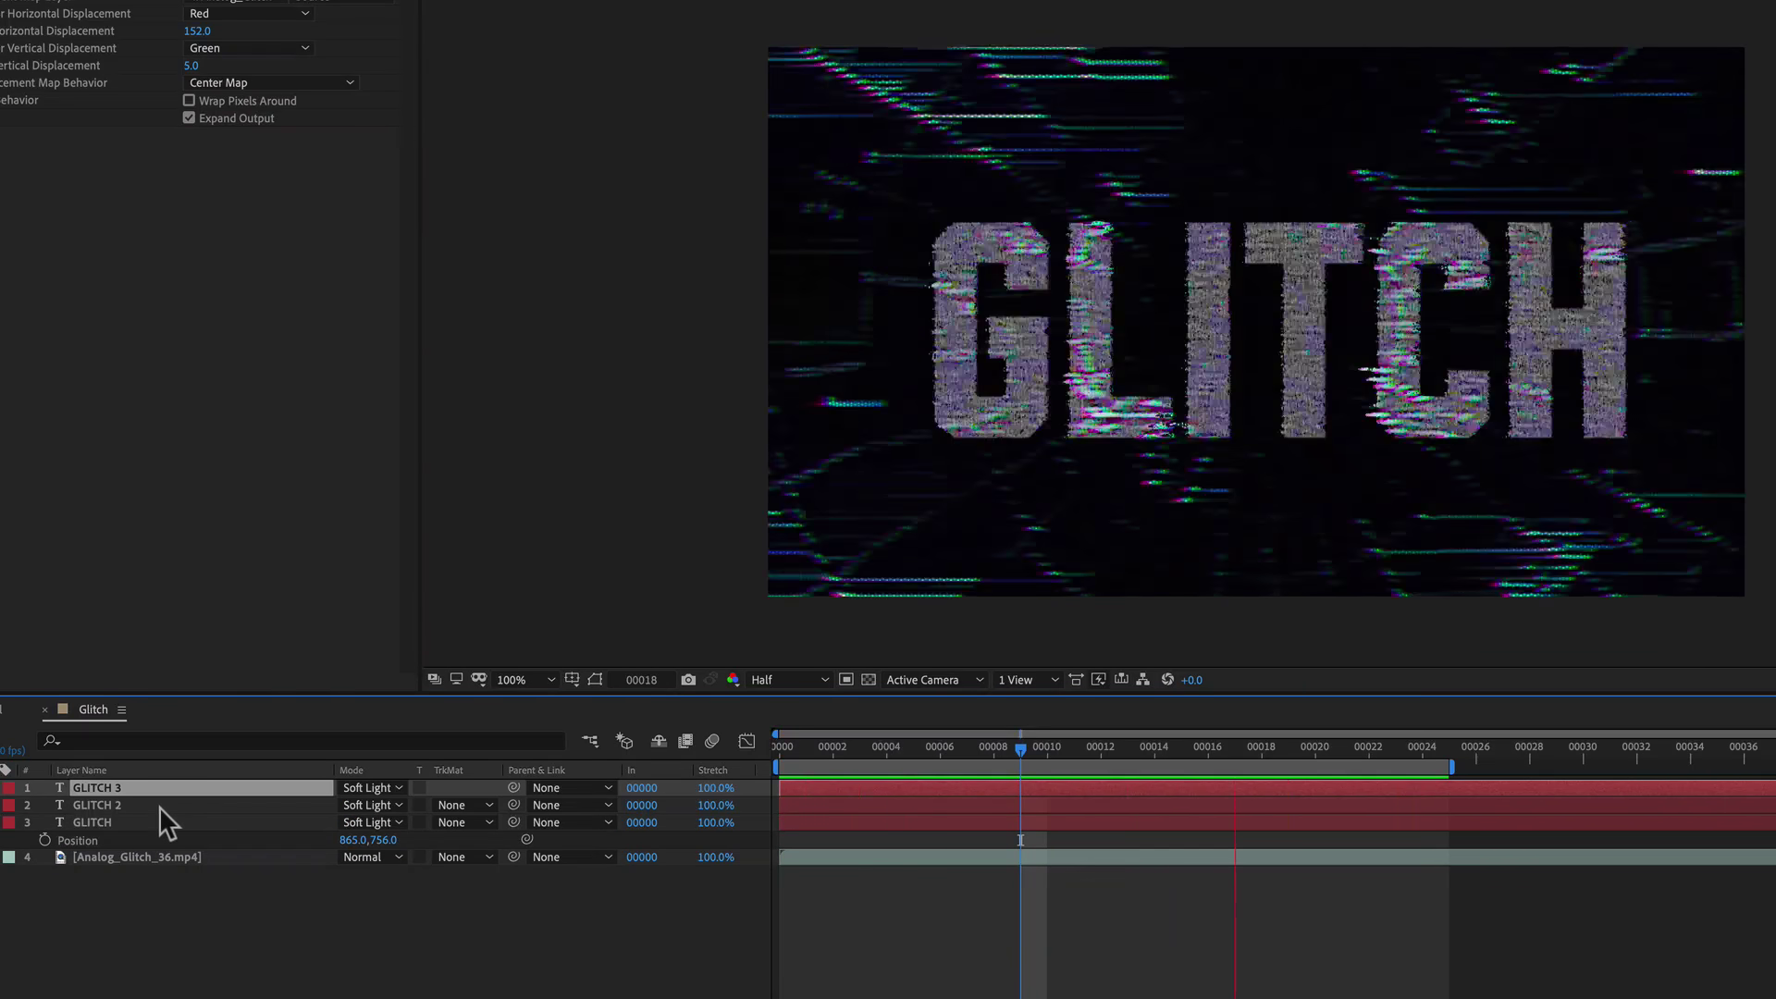
key("Delete")
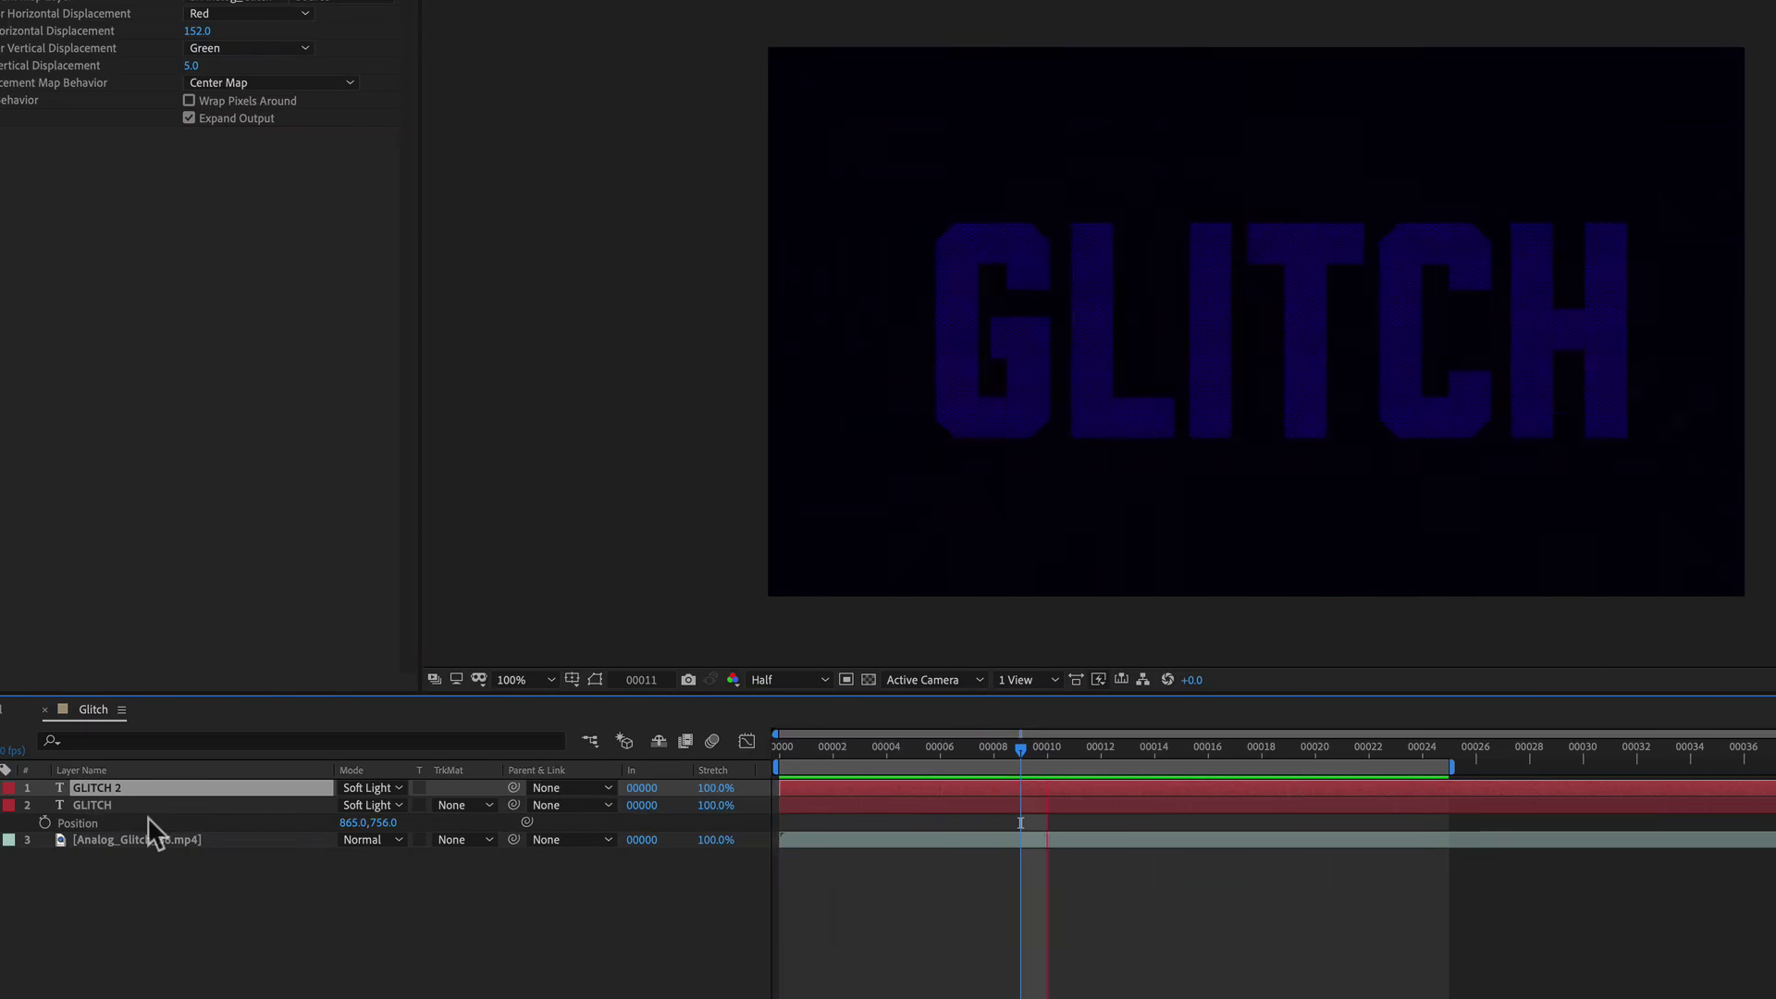
key("Delete")
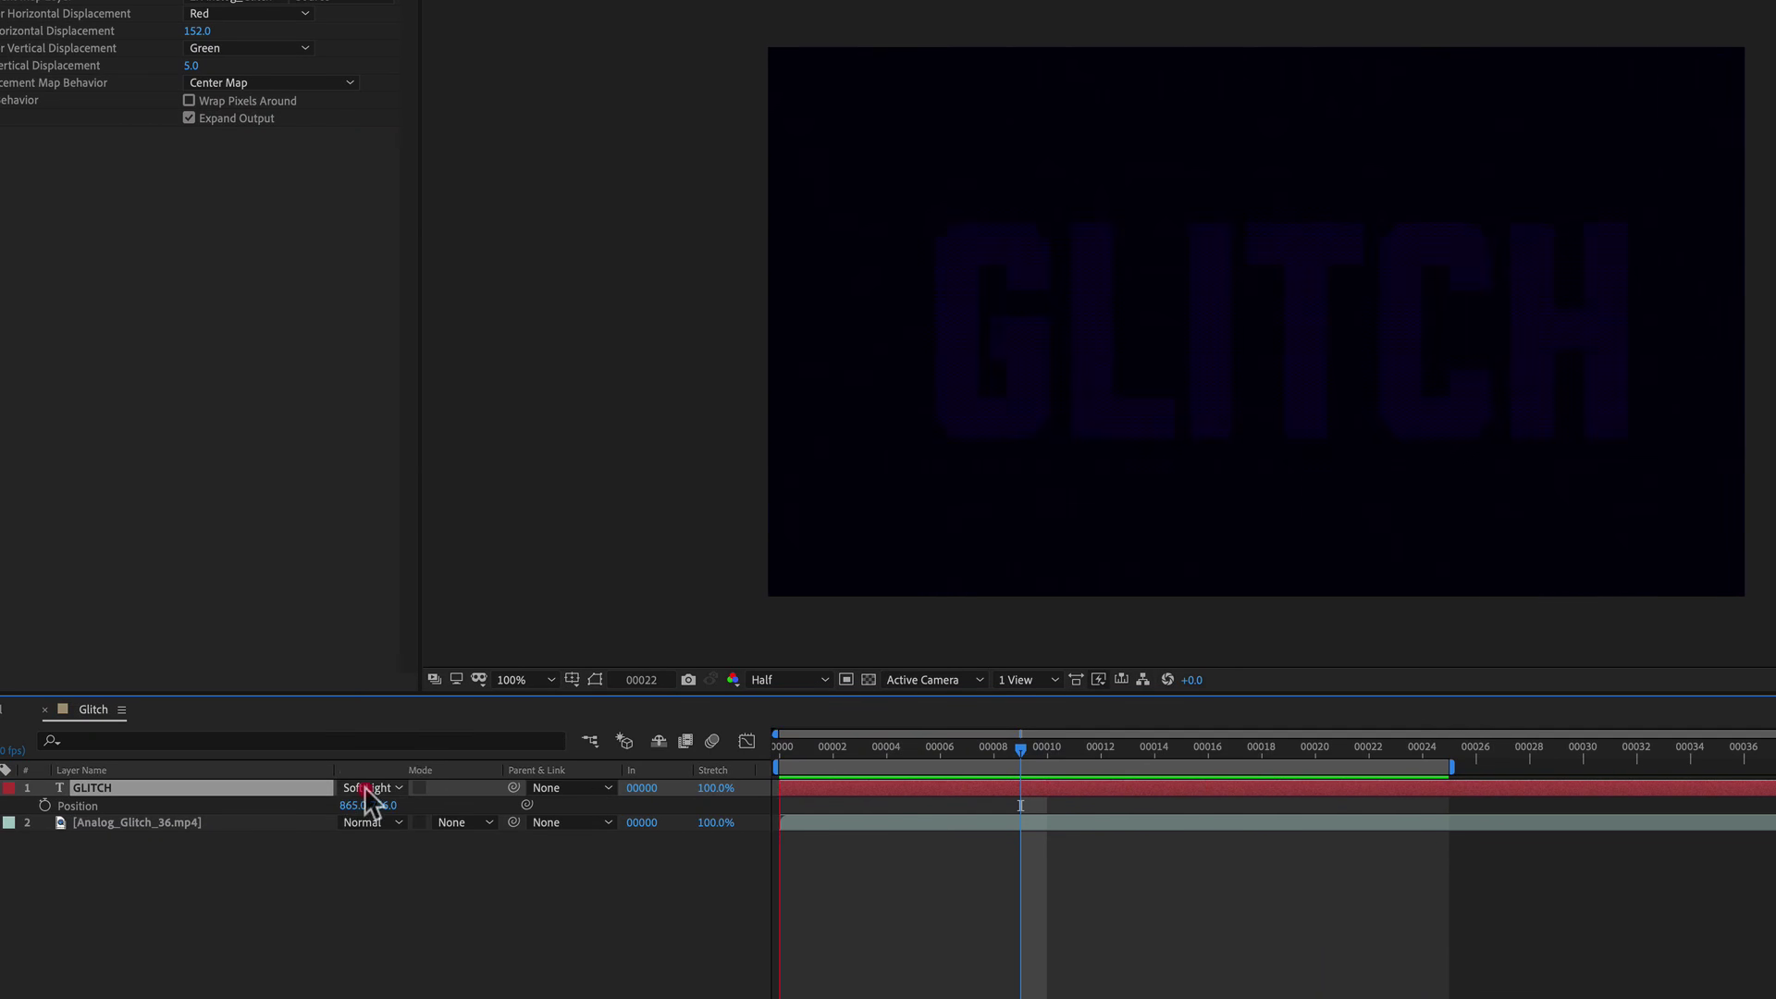
- Set GLITCH to Normal blending and replace layer 2 with Analog_Glitch_37.mp4, then Analog_Glitch_38.mp4
left_click(367, 787)
left_click(410, 501)
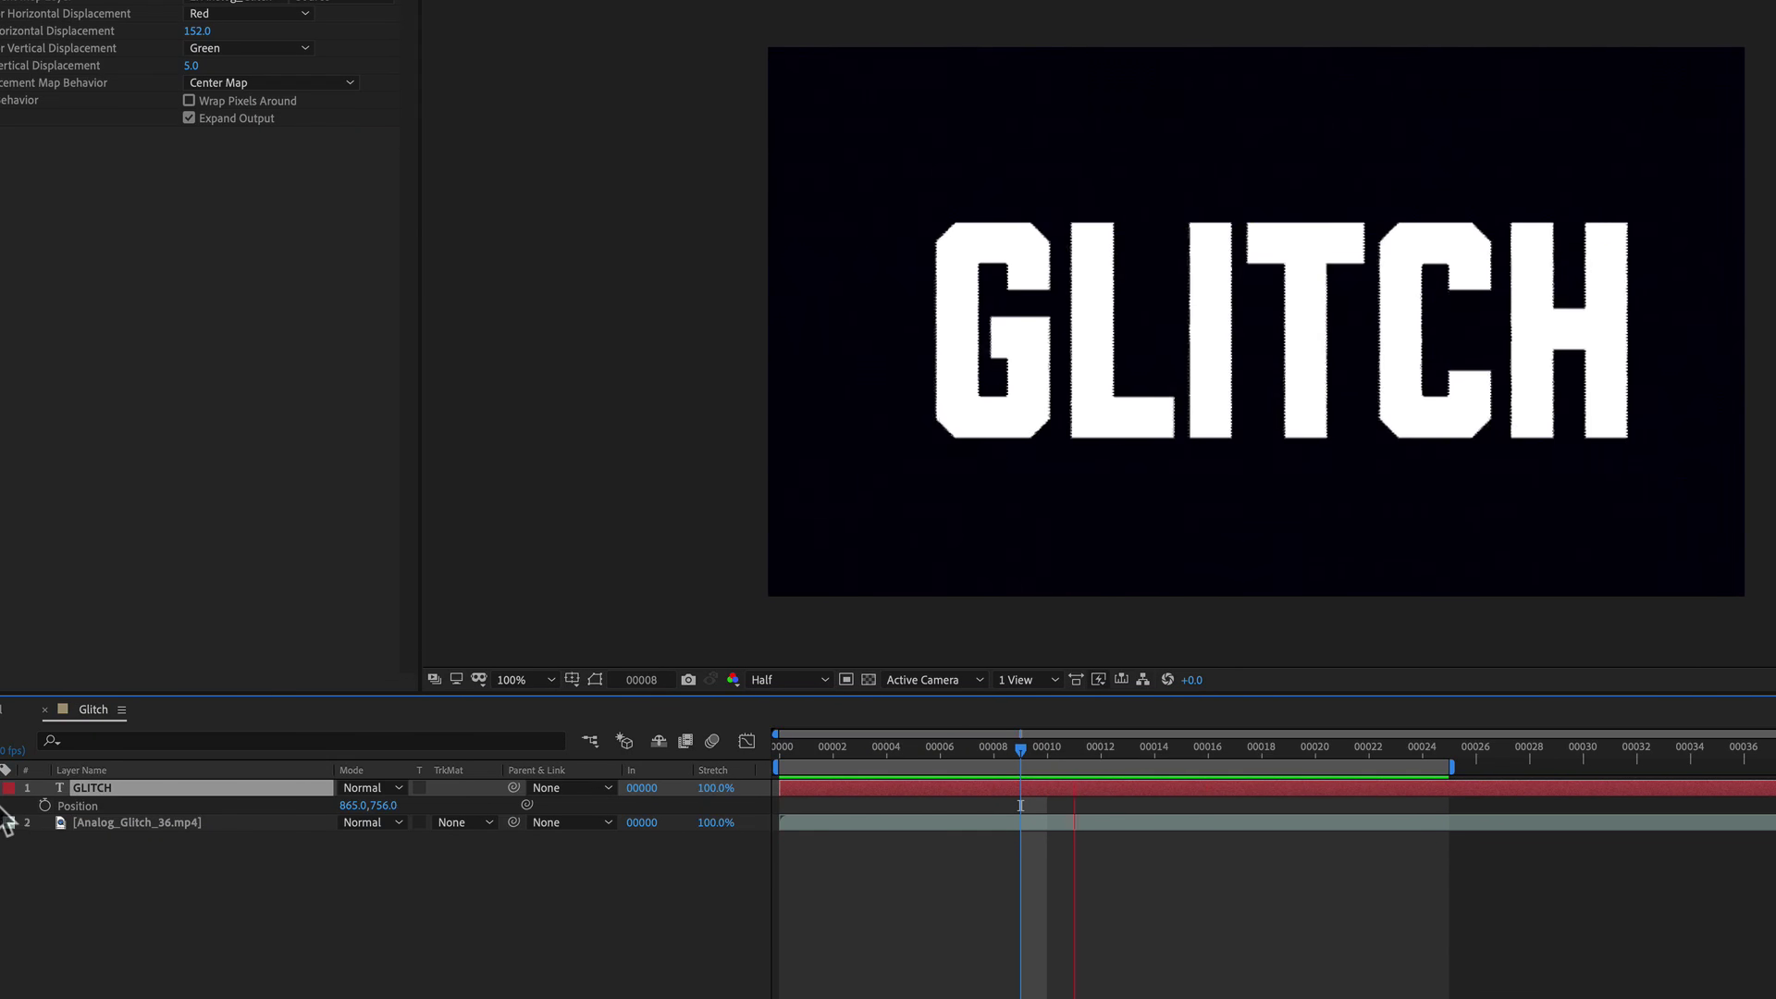
left_click(102, 824)
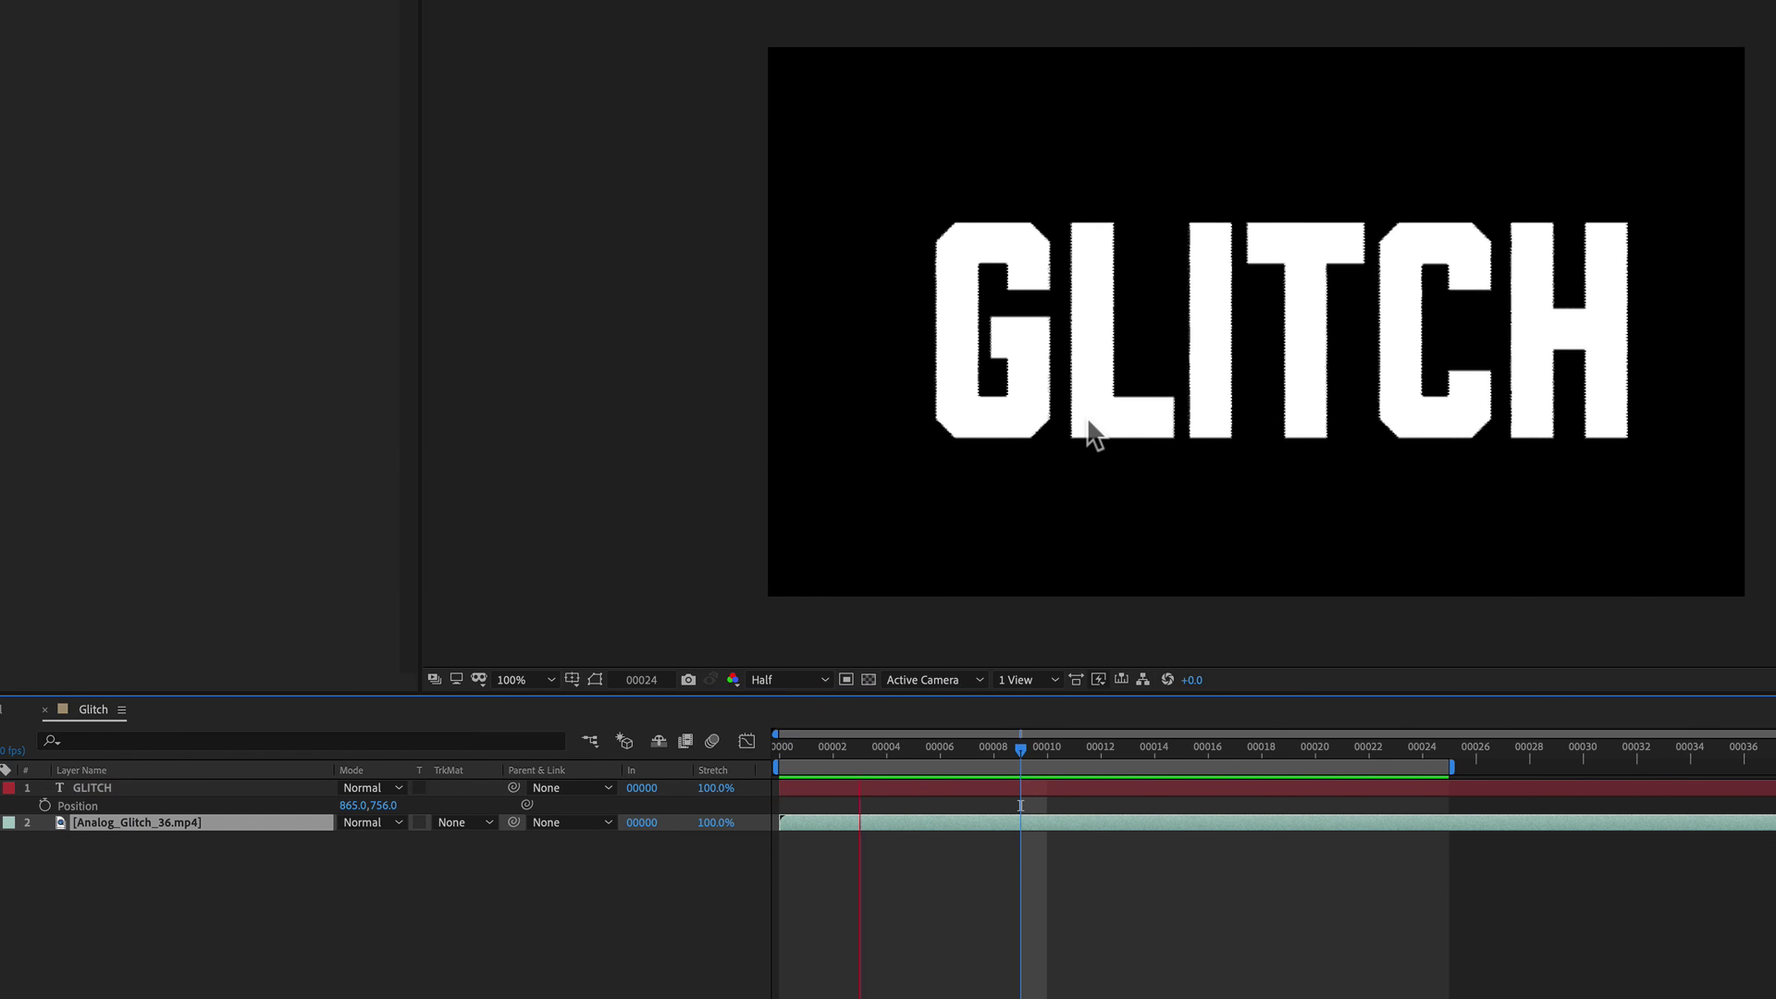
key("ctrl+0")
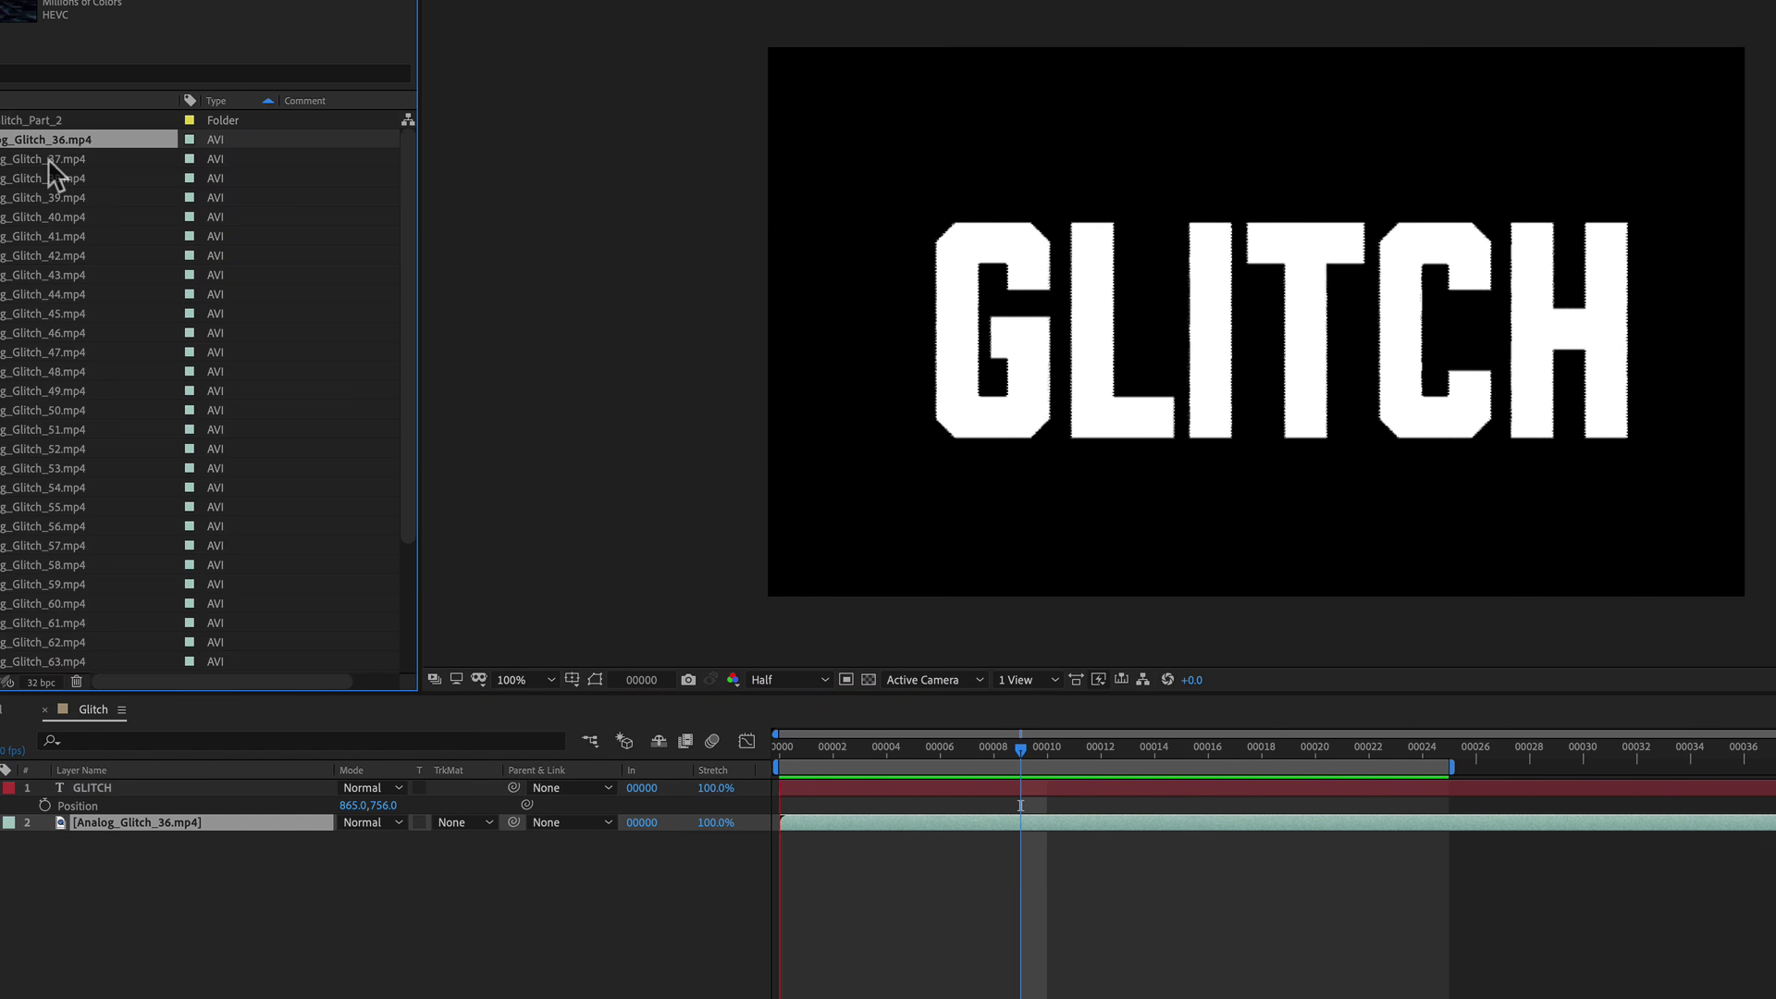
left_click_drag(51, 162, 142, 824)
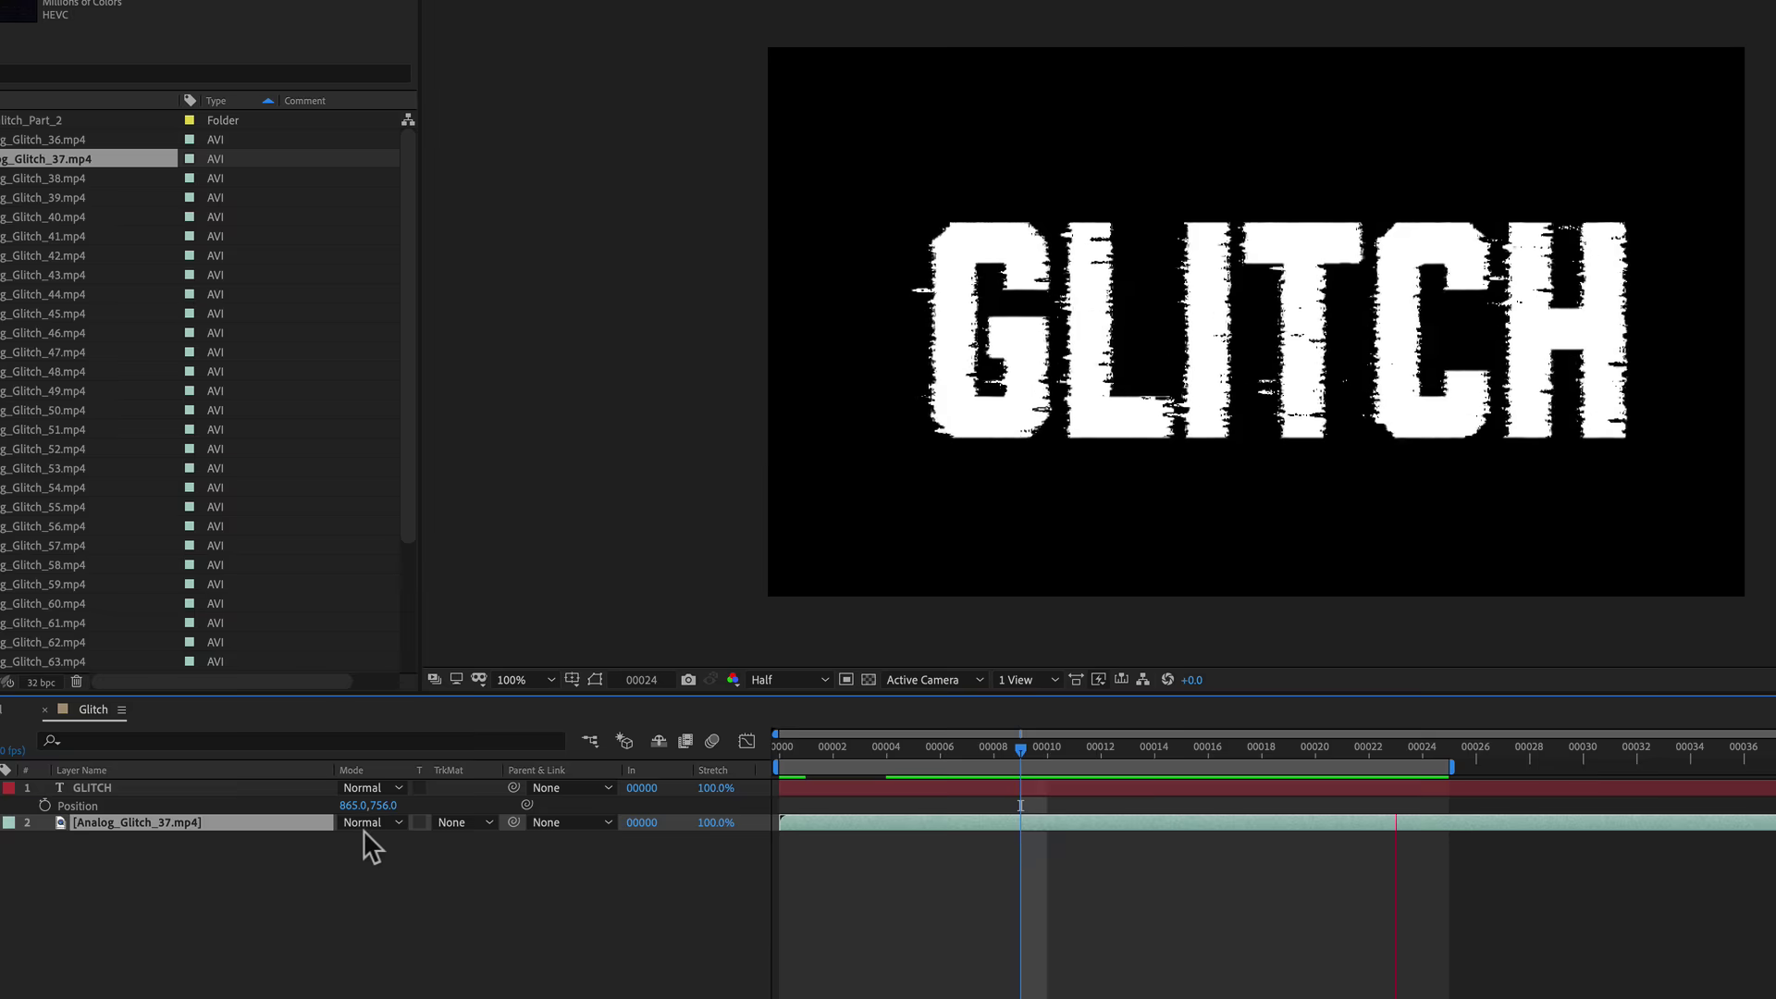
left_click_drag(53, 182, 136, 823)
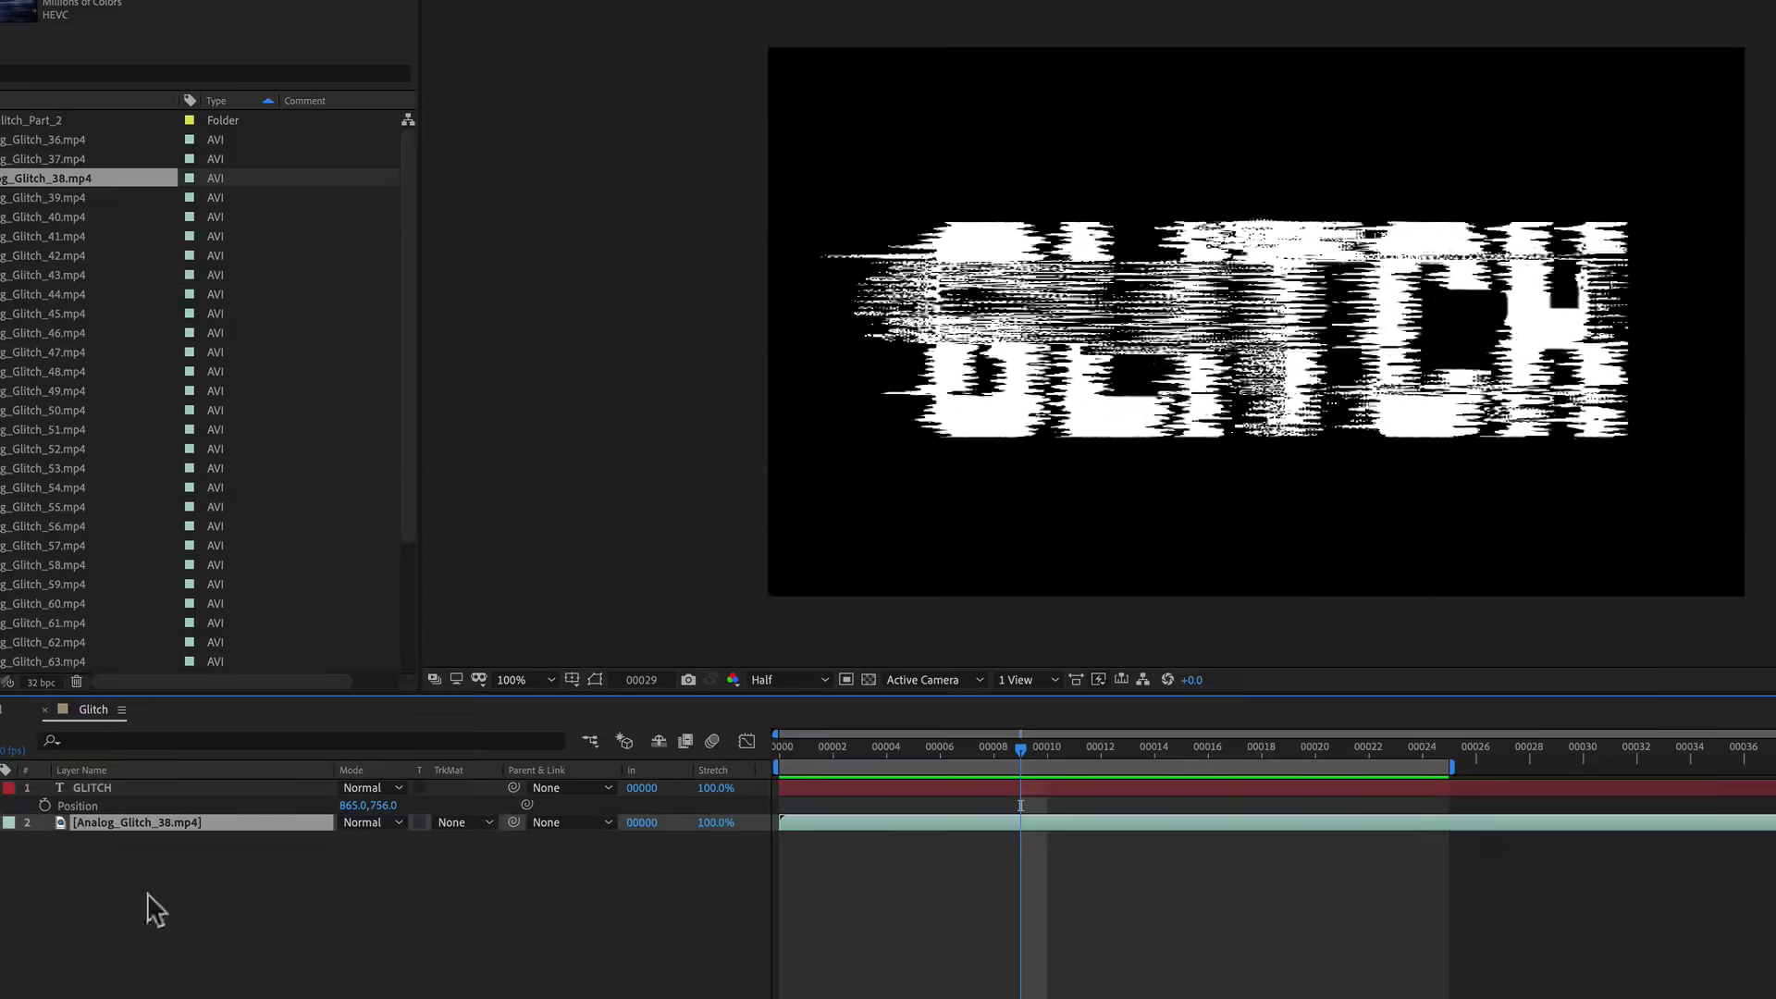
- At frame 18, keyframe the GLITCH Displacement Map's Max Horizontal Displacement at 52
left_click(113, 790)
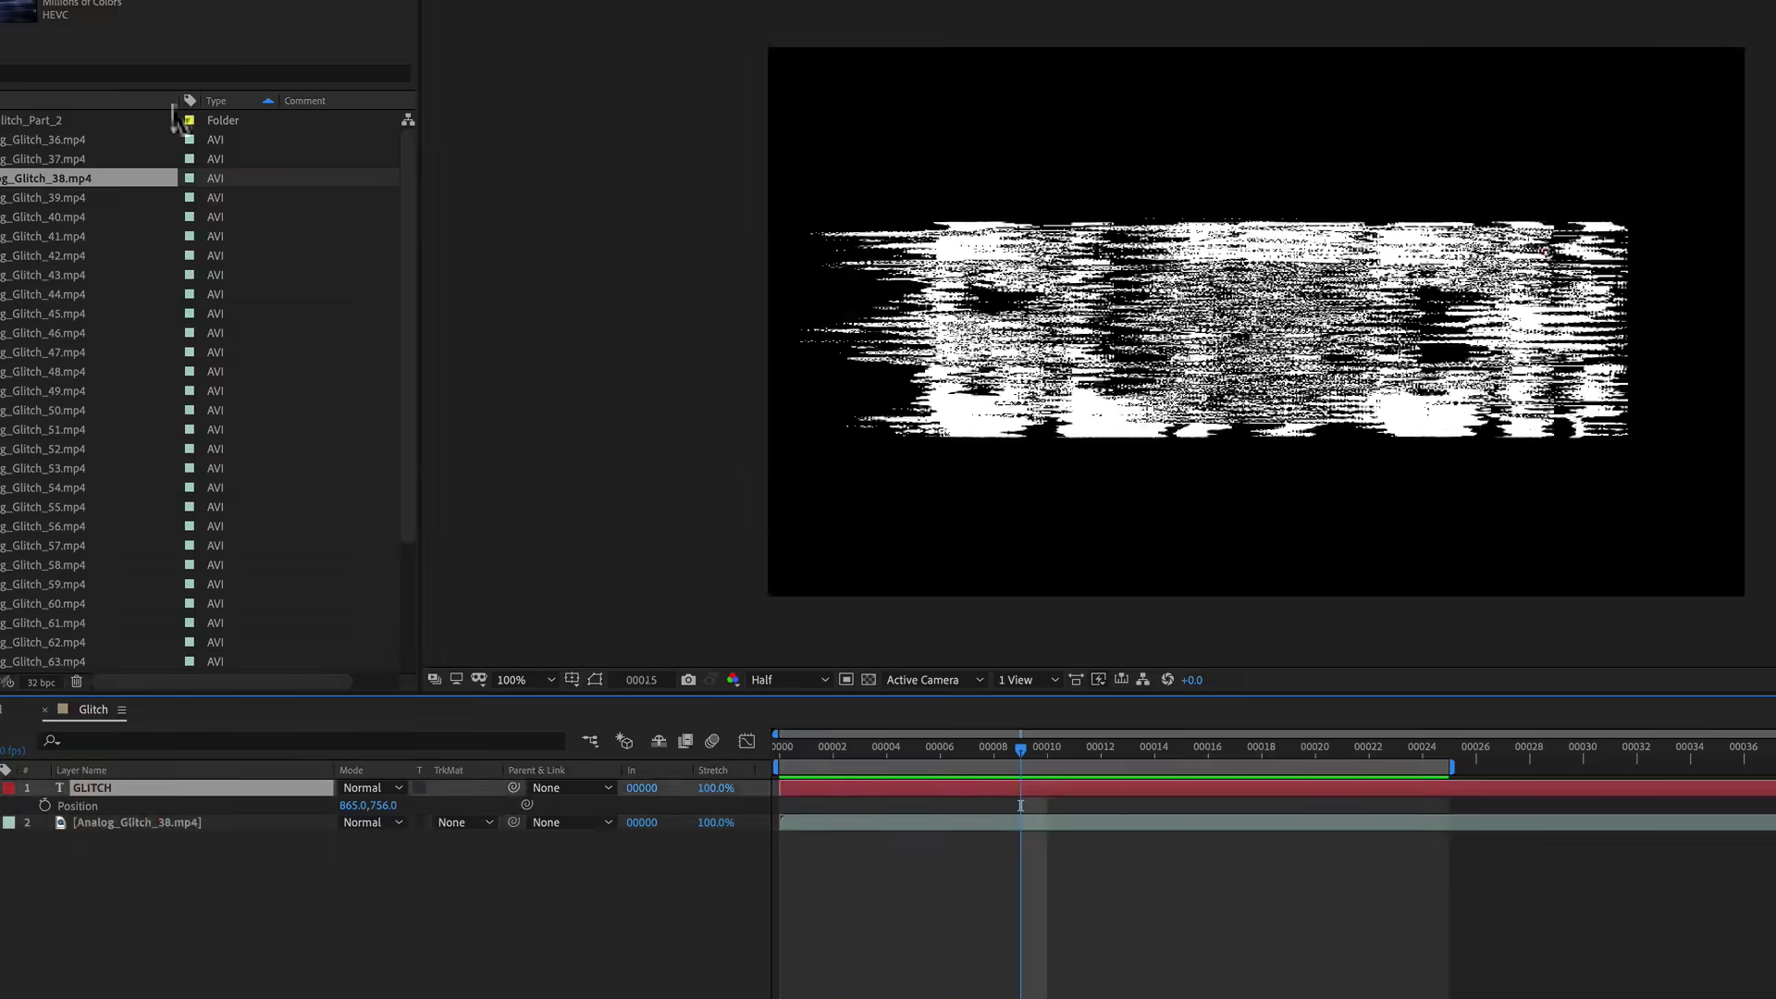
key("F3")
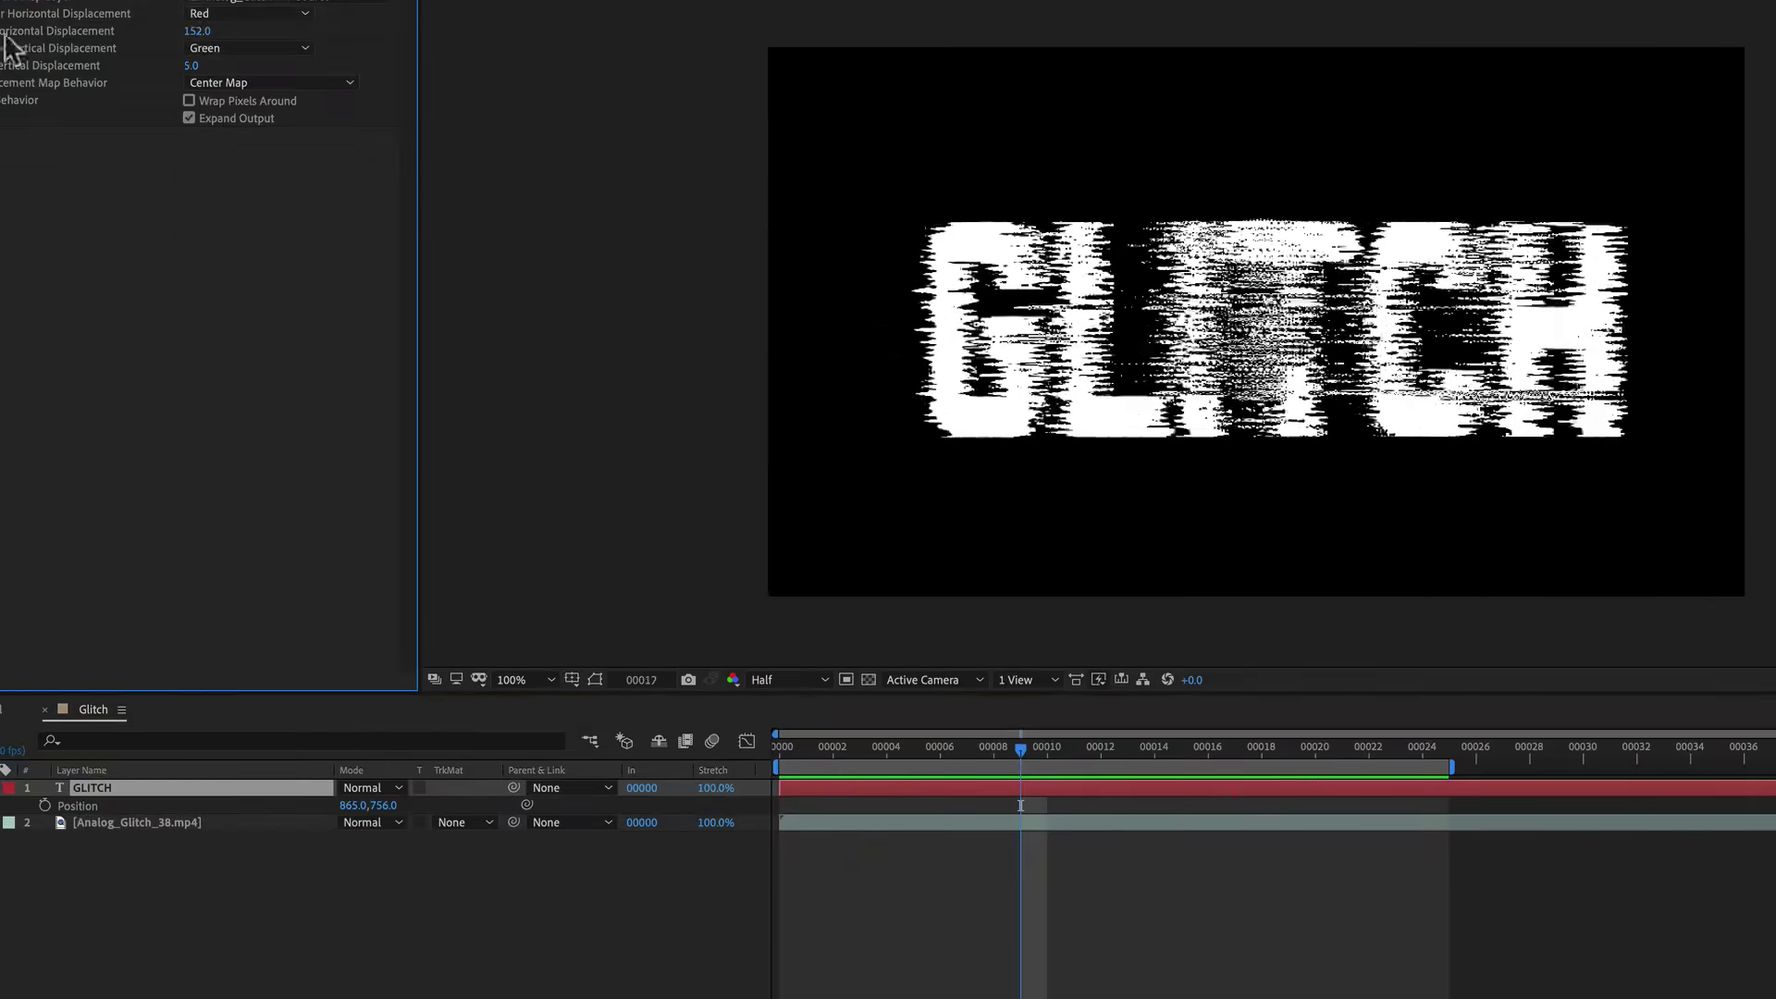
left_click_drag(1153, 758, 1262, 754)
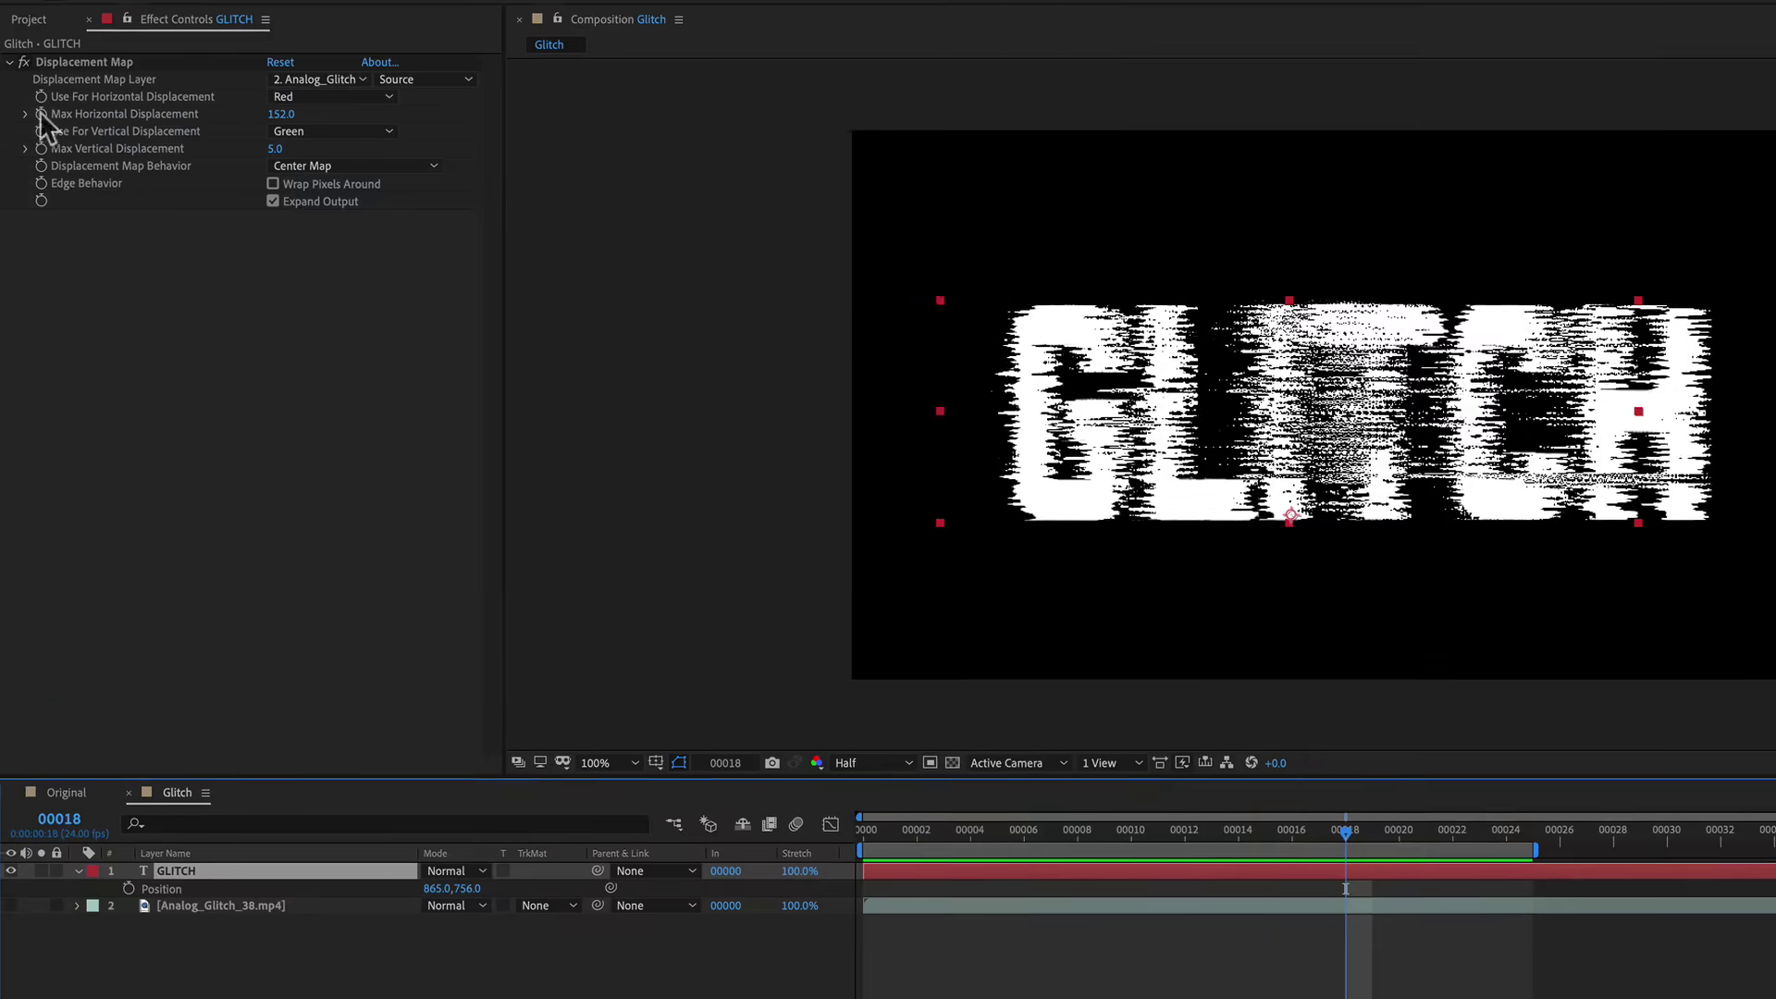
left_click_drag(40, 113, 274, 214)
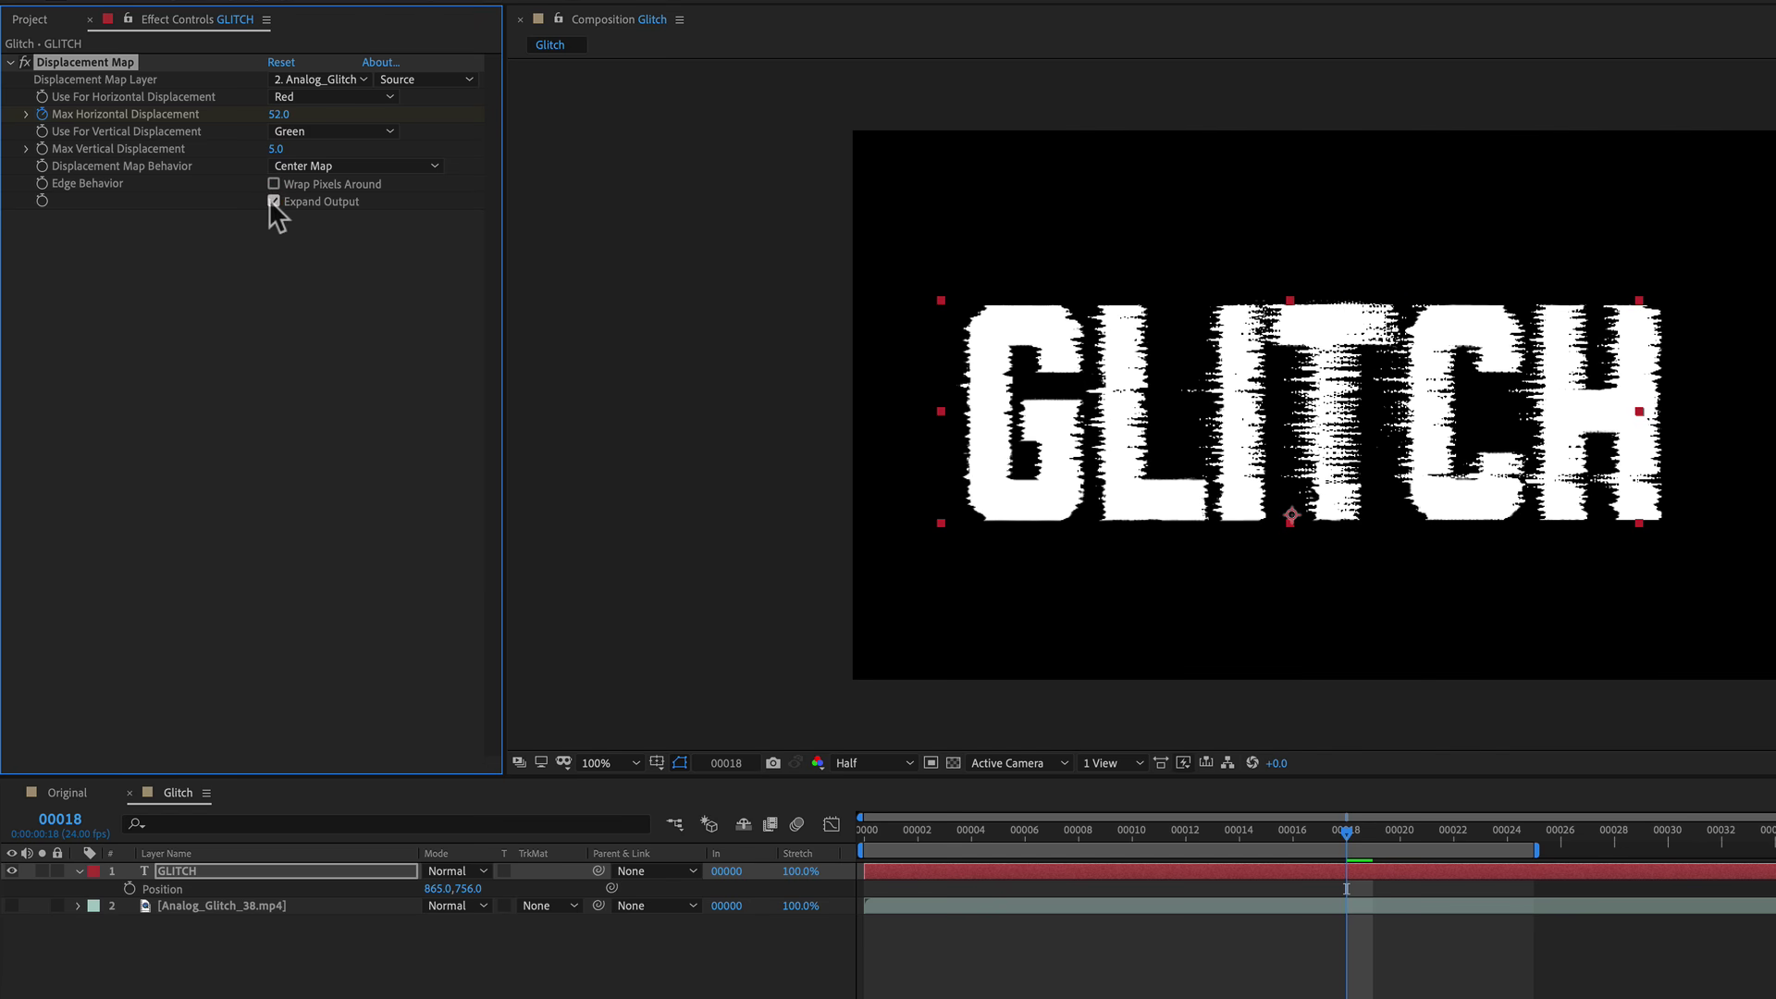
- Set Max Horizontal Displacement to 1381 at frame 0 and preview the glitch-in
left_click(646, 881)
key("Home")
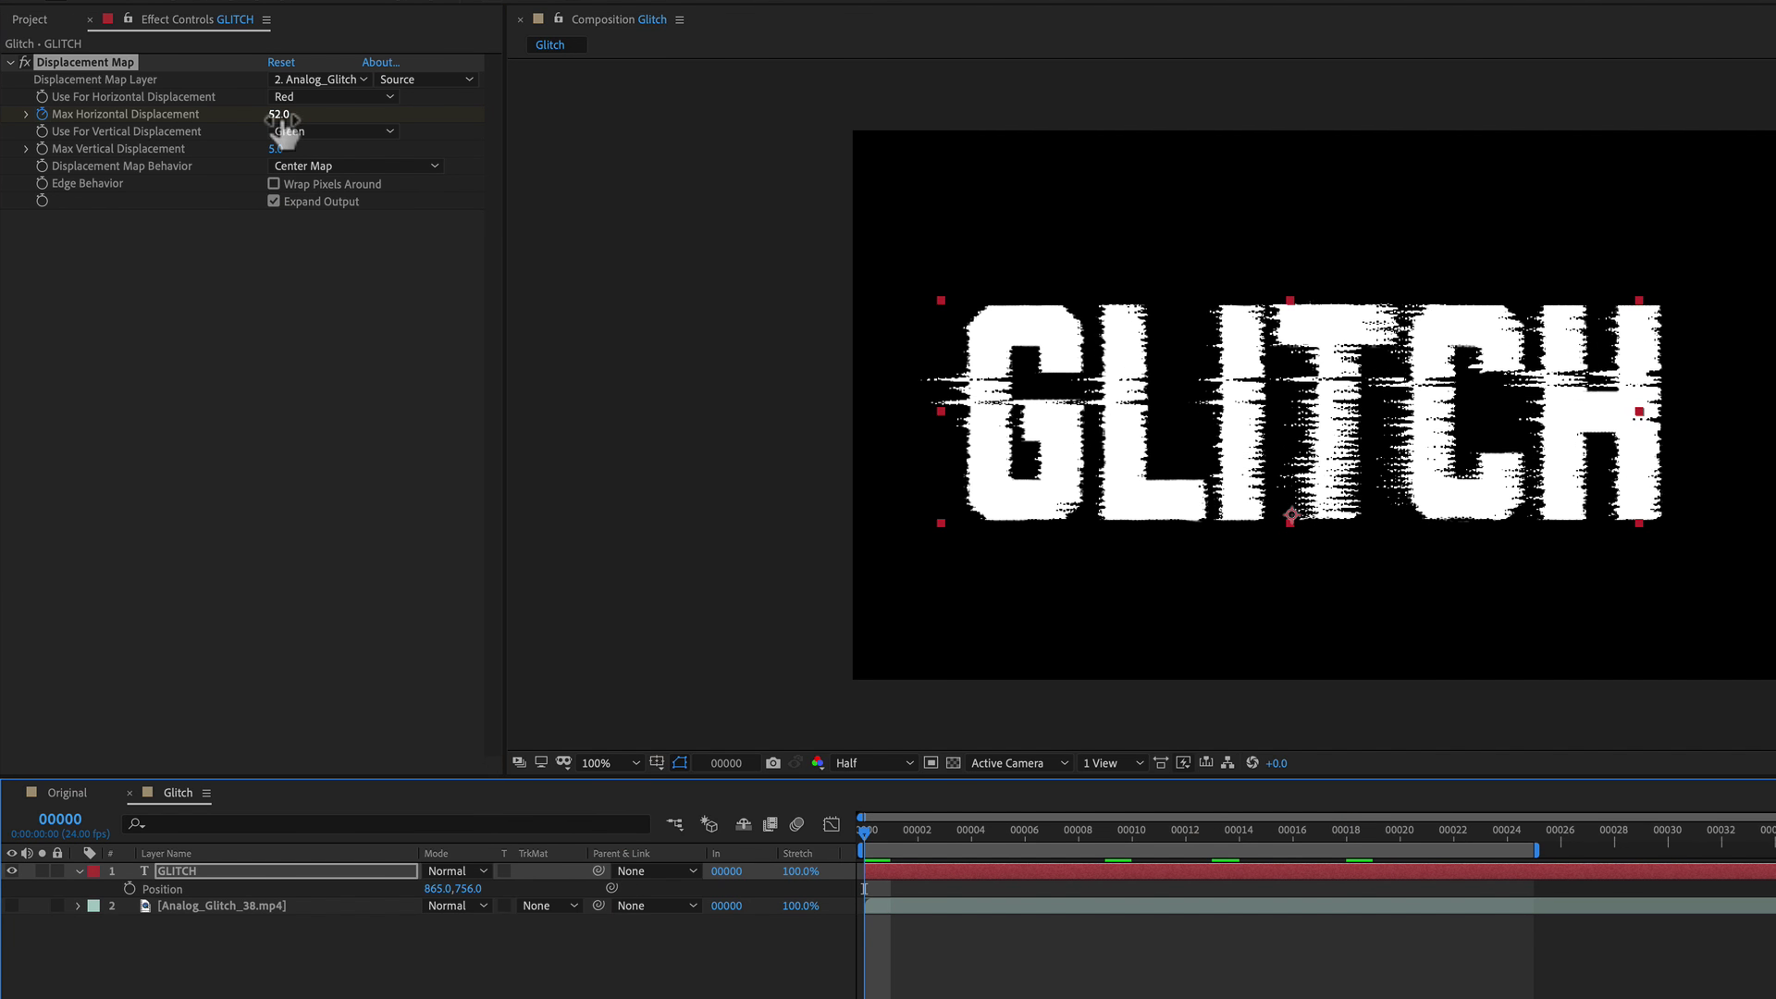
mouse_move(282, 121)
left_mouse_down()
mouse_move(504, 91)
mouse_move(761, 99)
mouse_move(1166, 54)
mouse_move(1554, 40)
left_mouse_up()
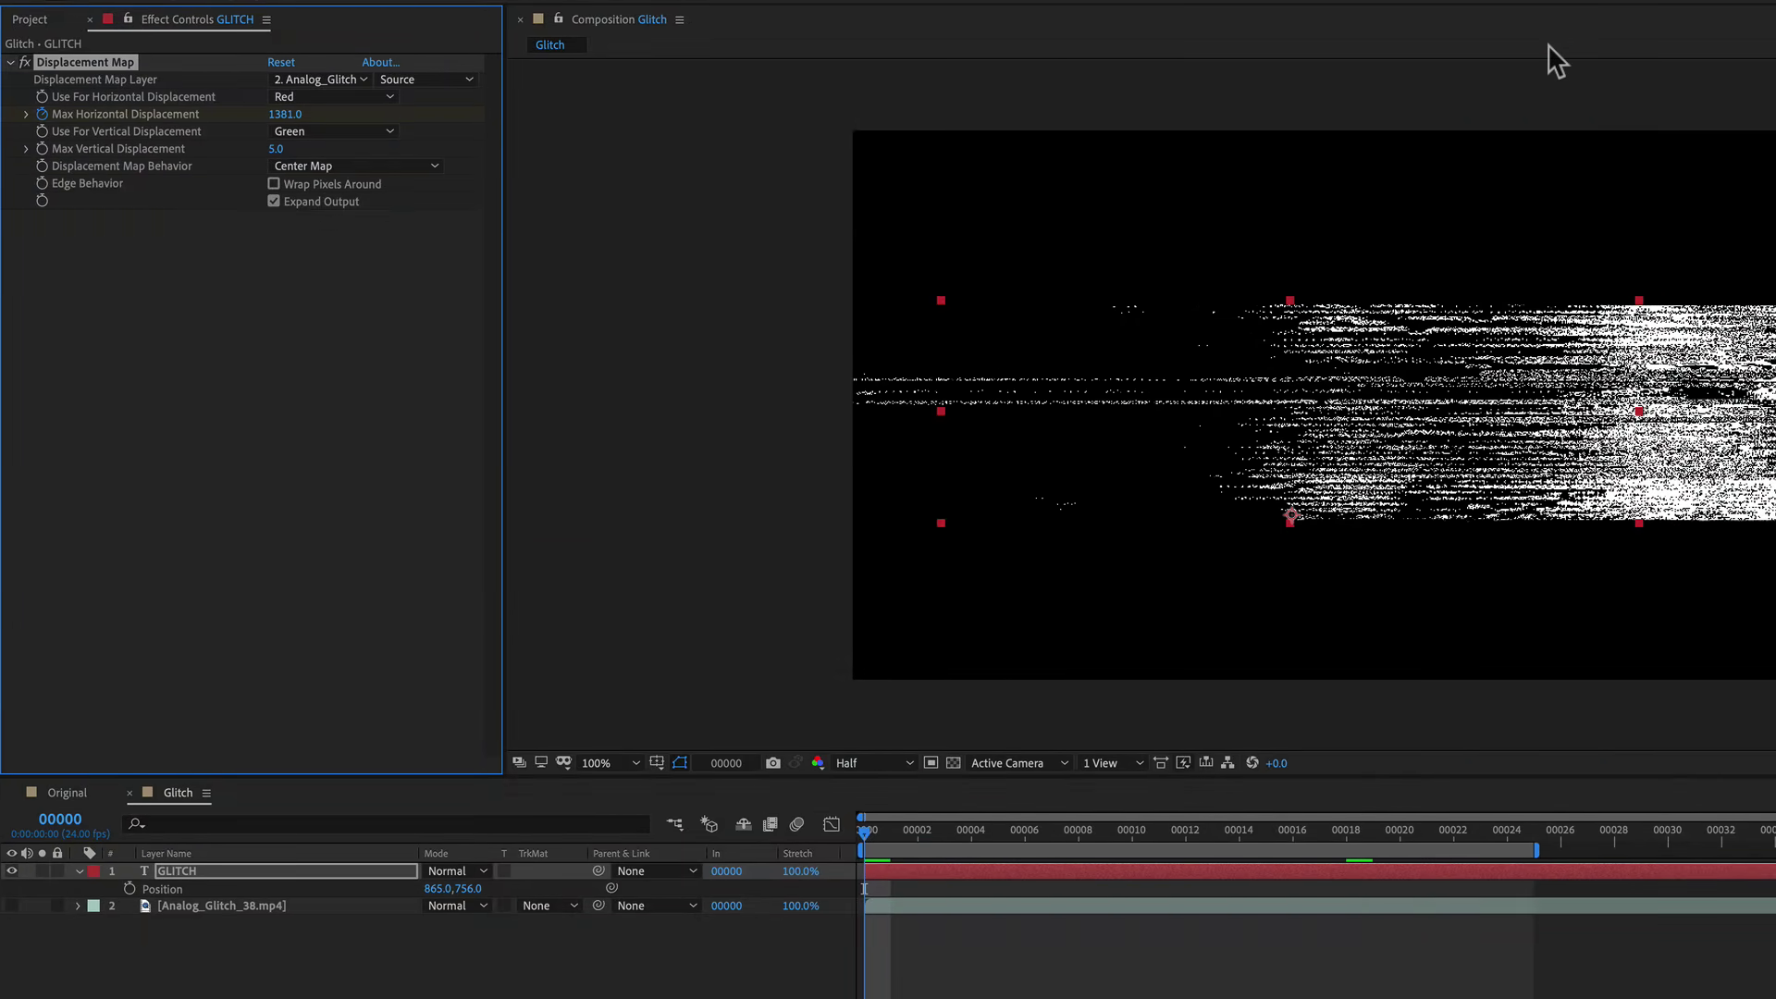
key("space")
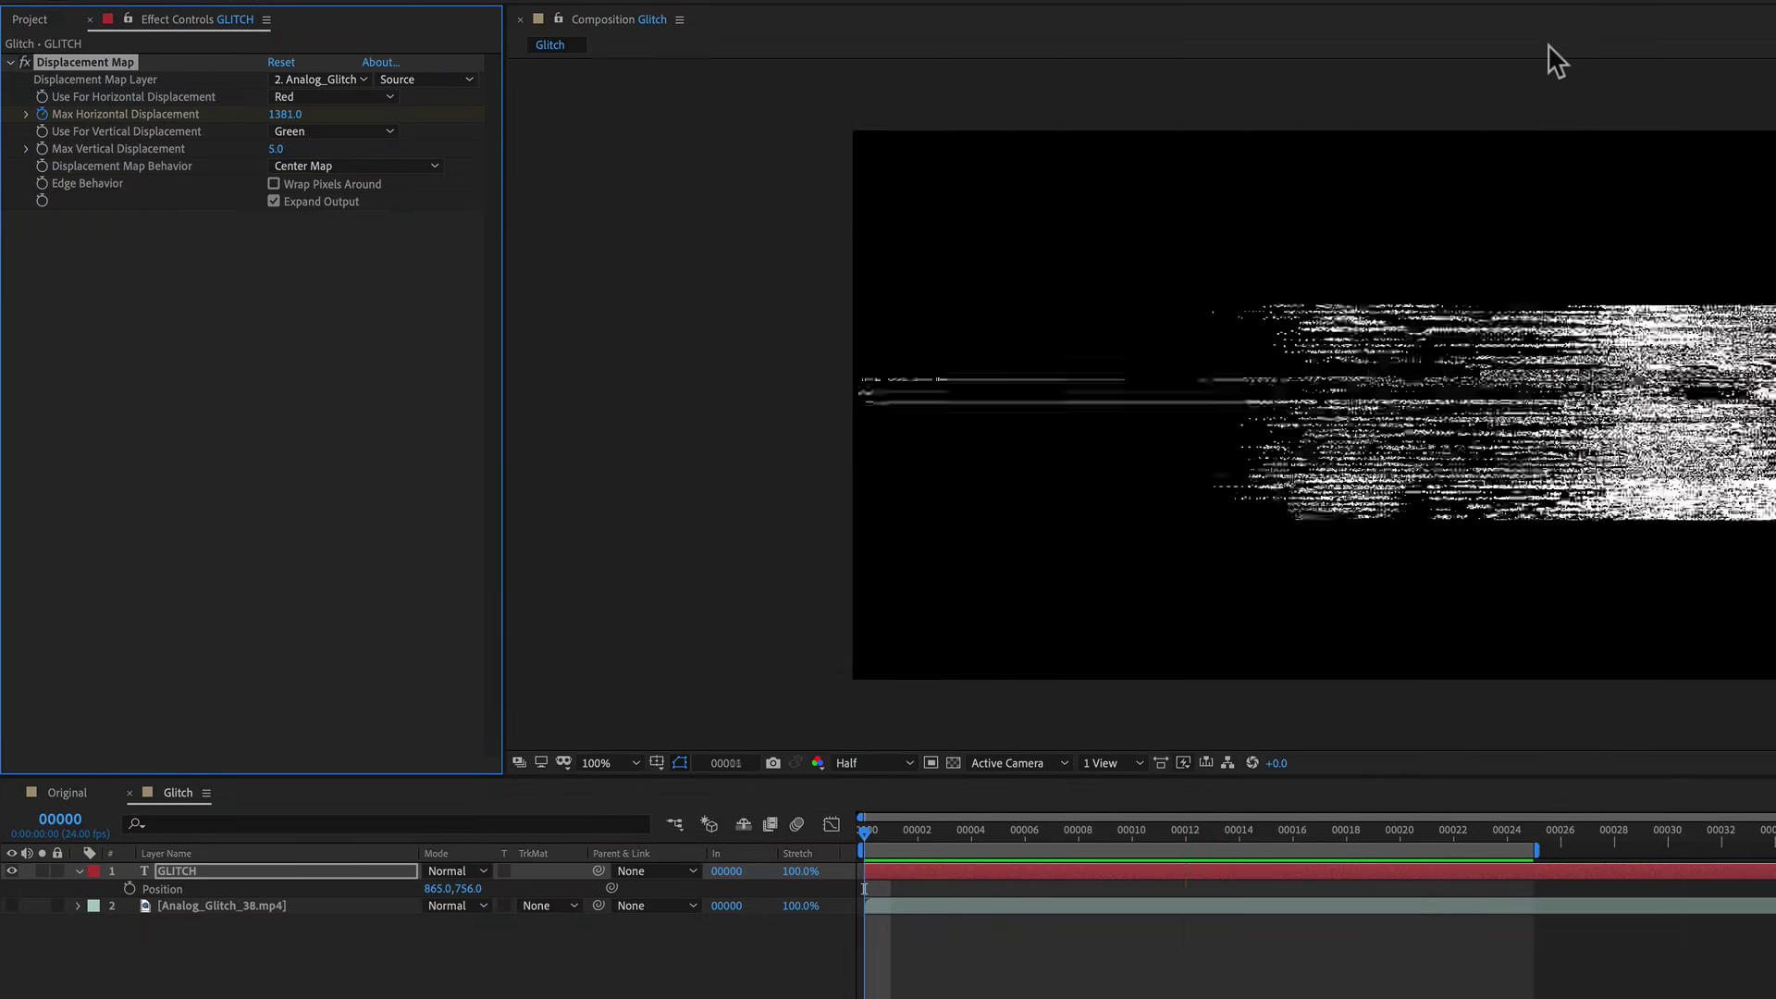
- Apply Easy Ease In to the frame-18 keyframe and steepen the curve in the Graph Editor
key("u")
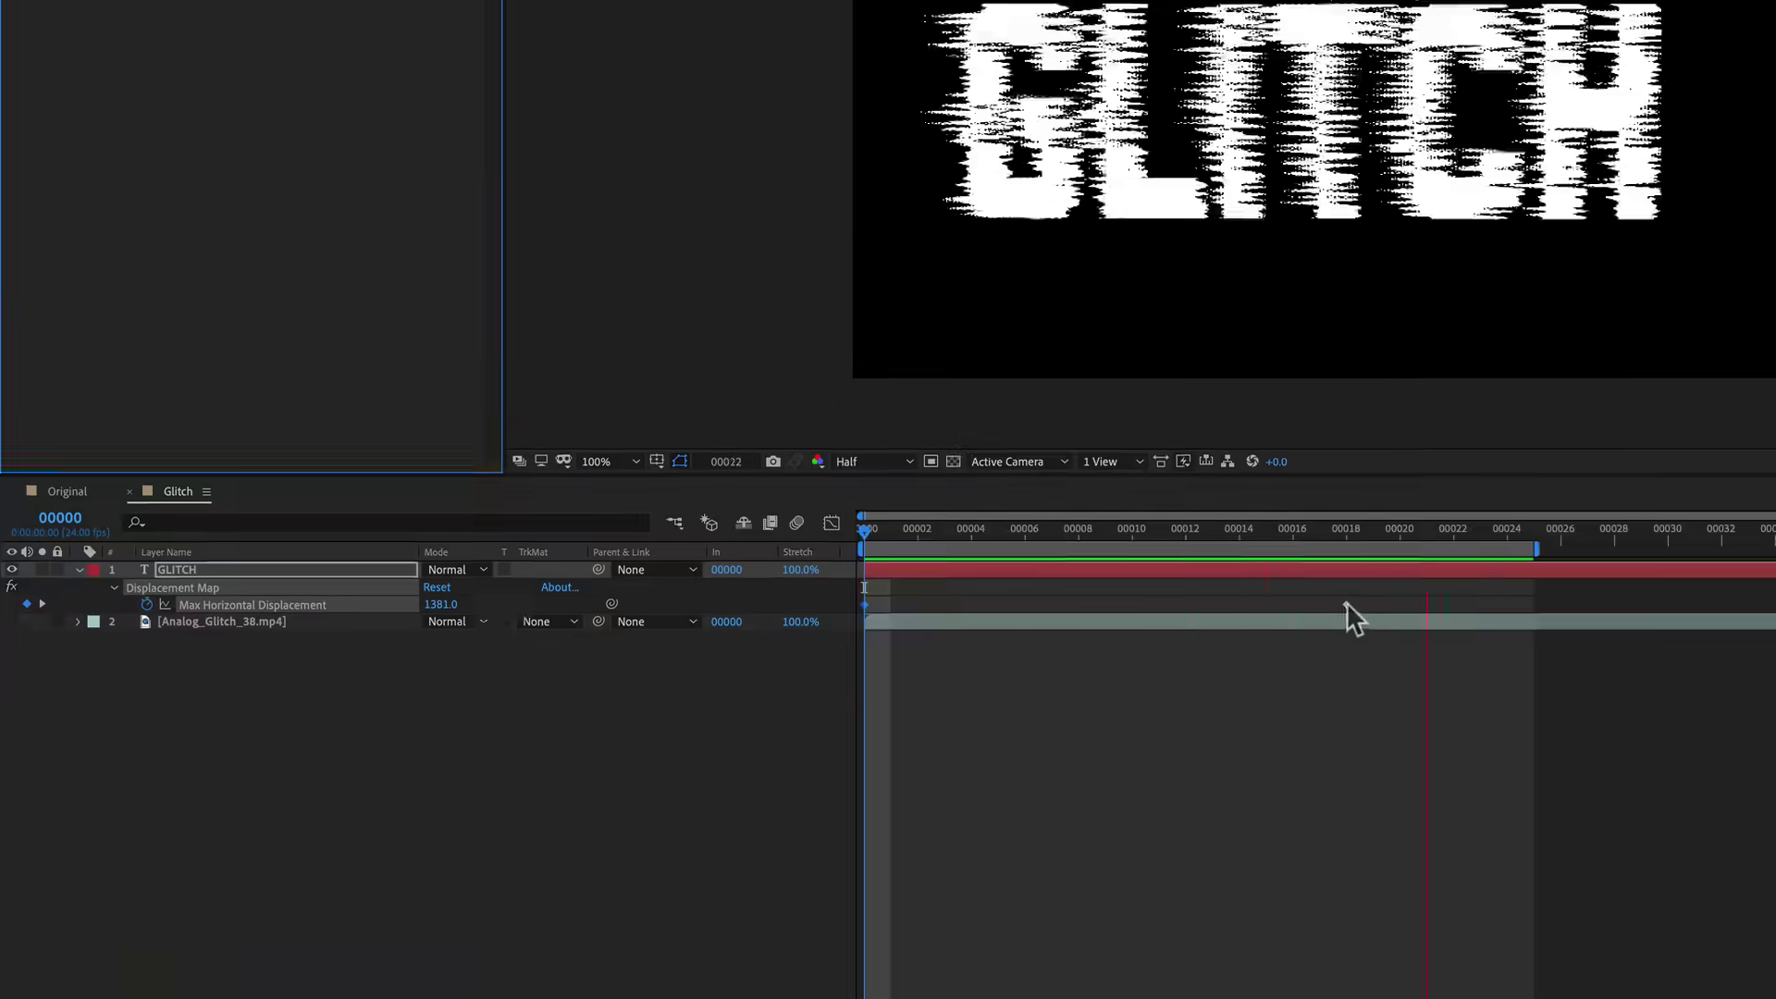
right_click(1346, 906)
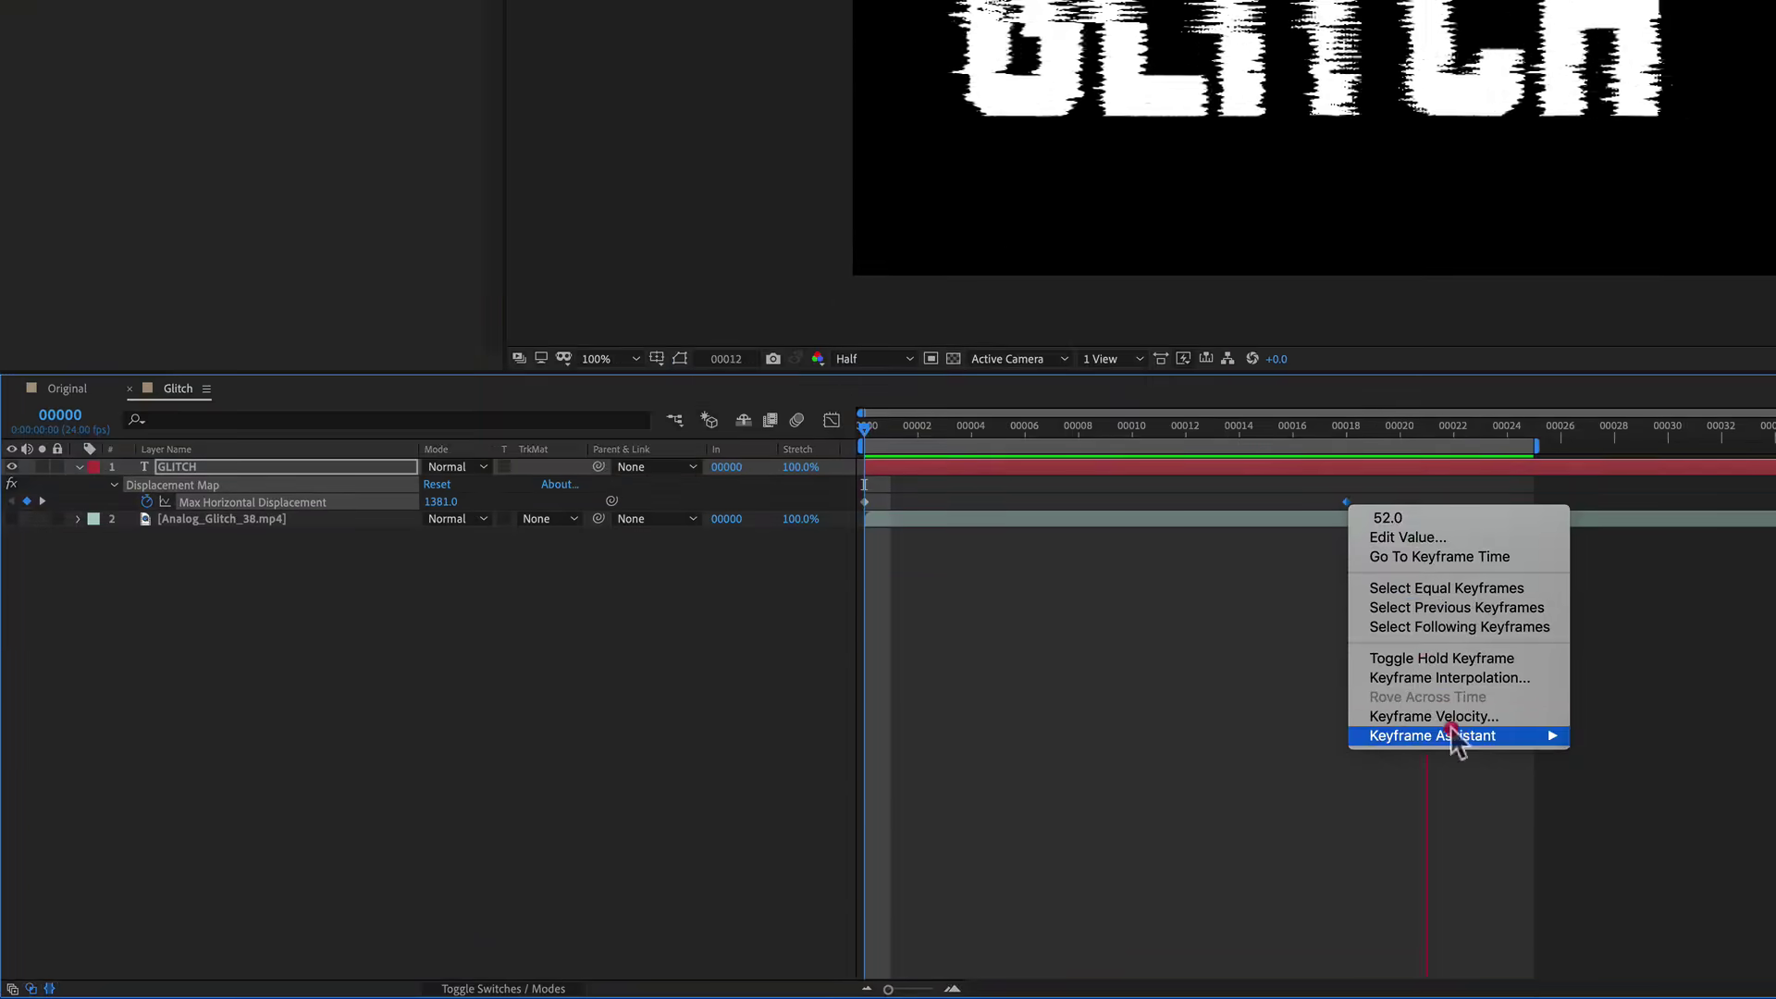
mouse_move(1443, 736)
left_click(1707, 814)
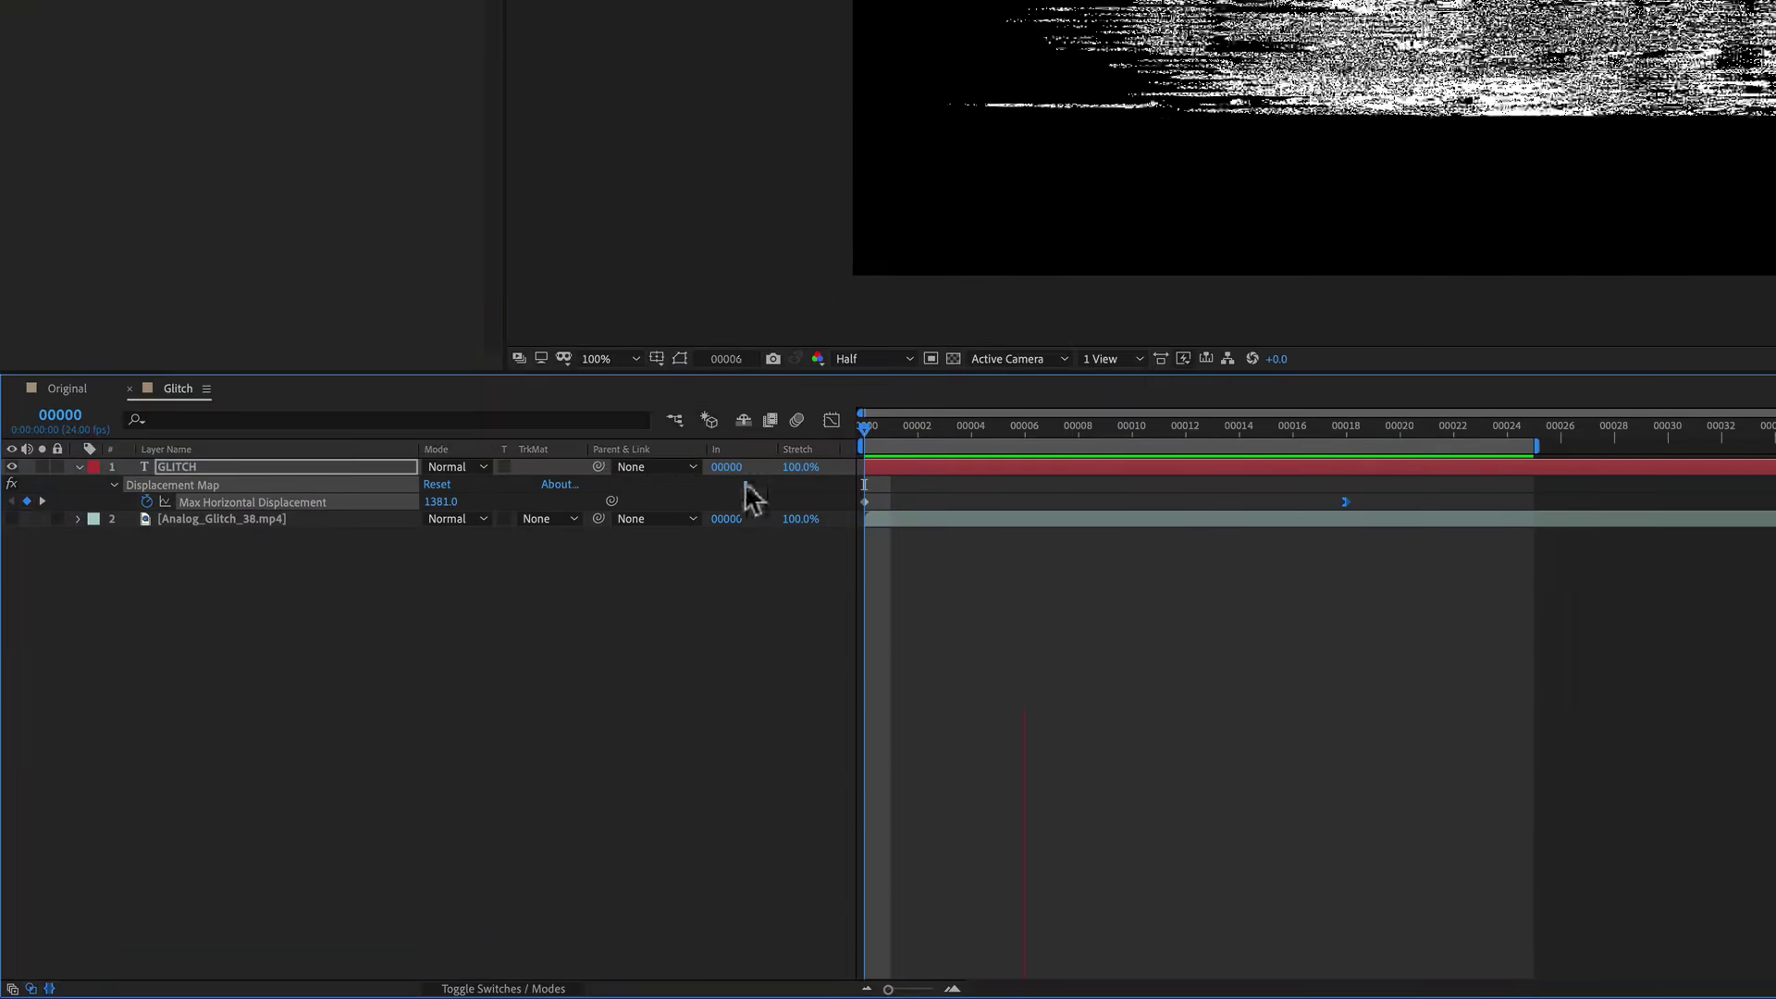
left_click(831, 420)
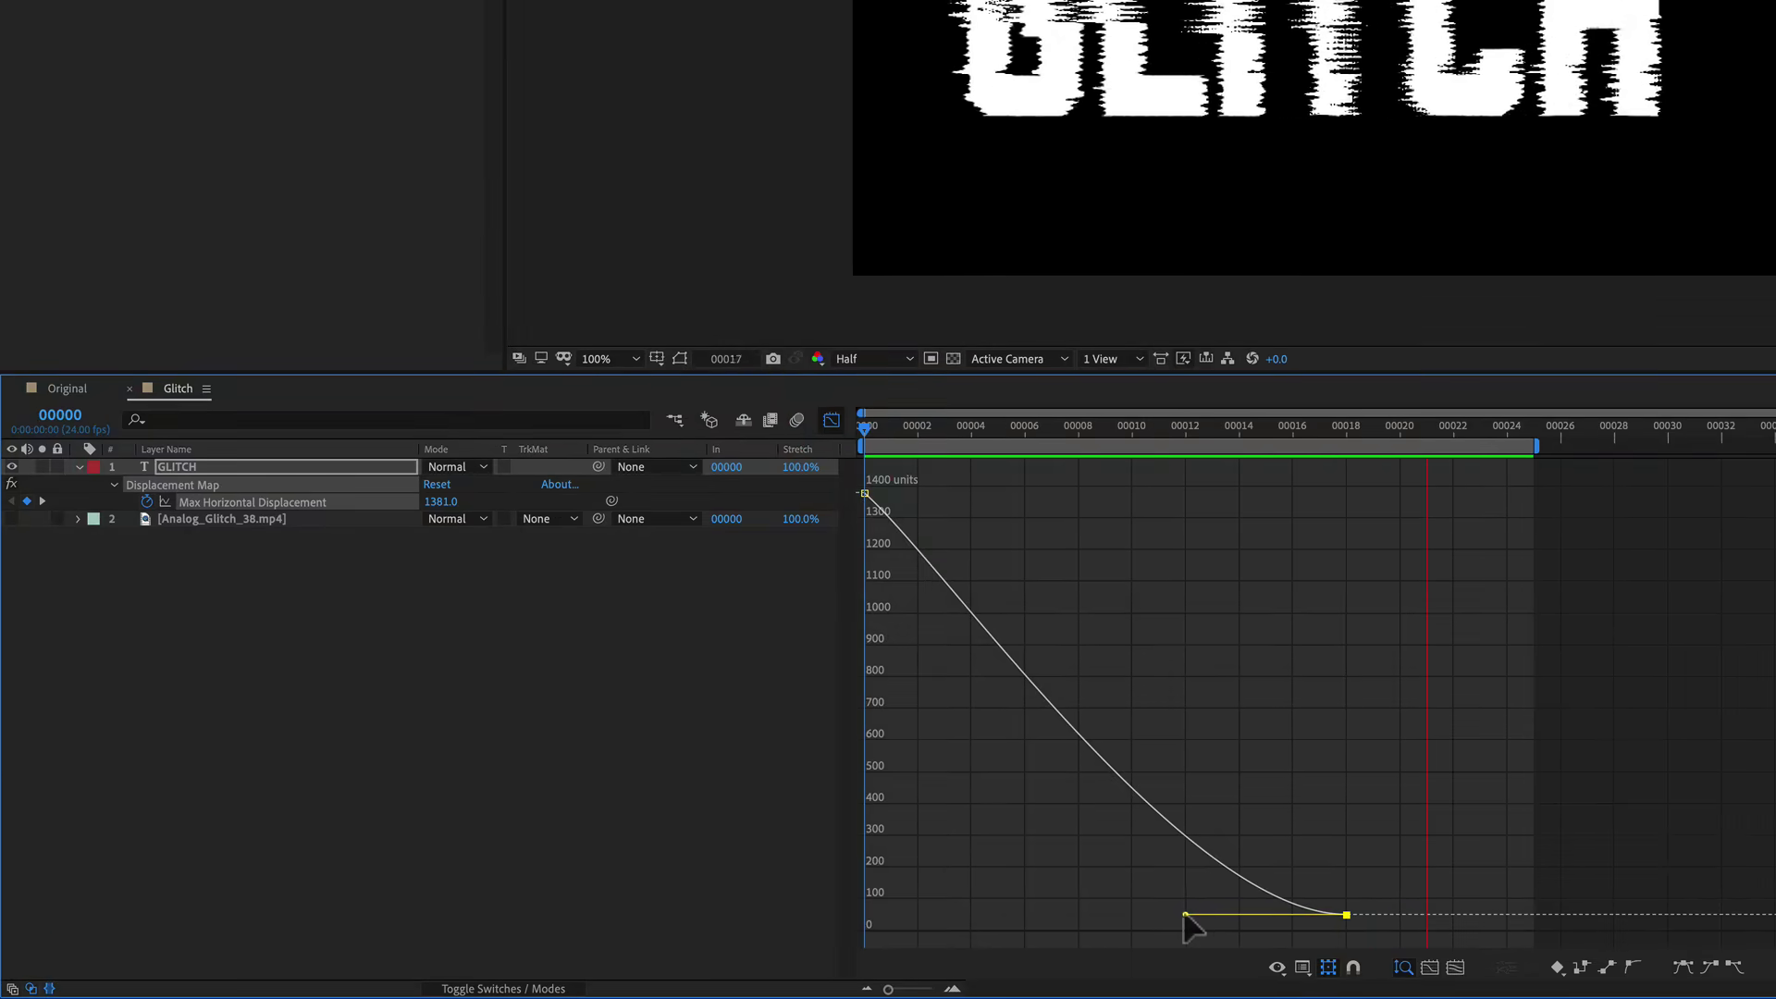
left_click_drag(1096, 915, 981, 915)
key("space")
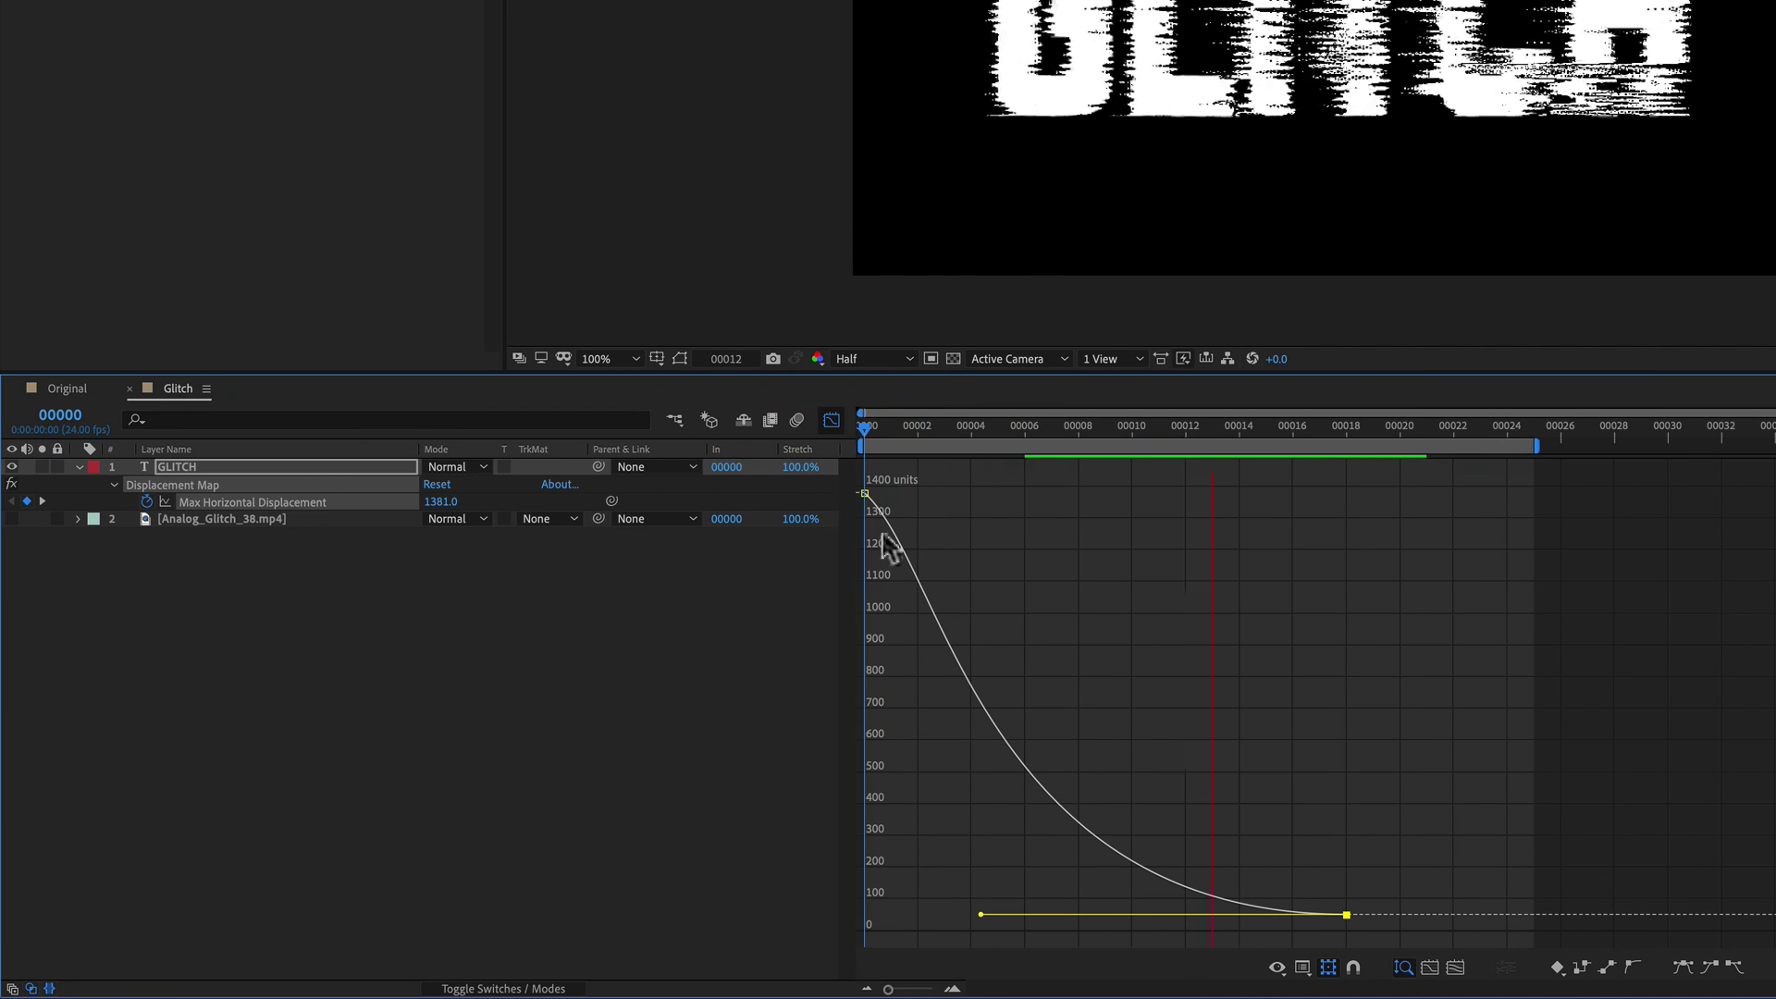